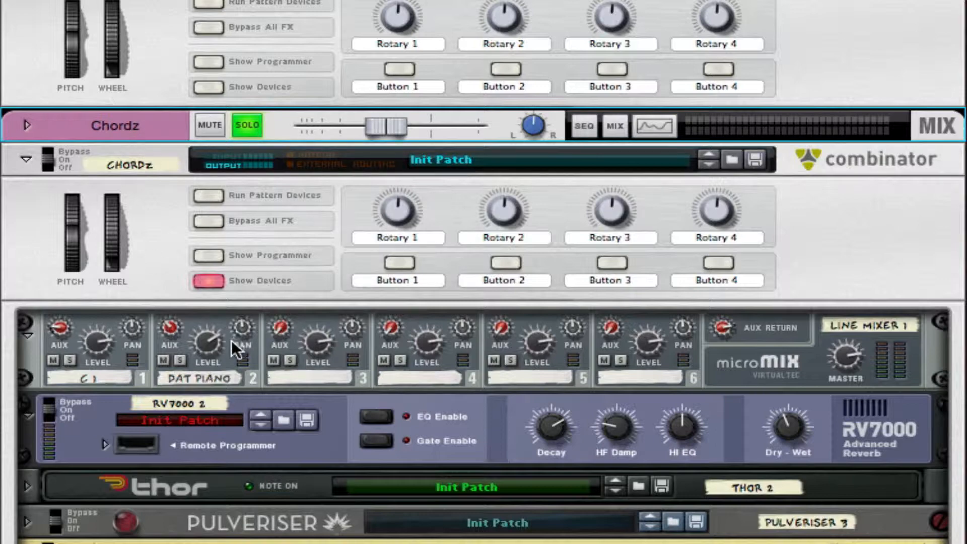
# - Unfold Thor 2 inside the Chordz Combinator and show its programmer panel
pyautogui.scroll(-4, 193, 377)
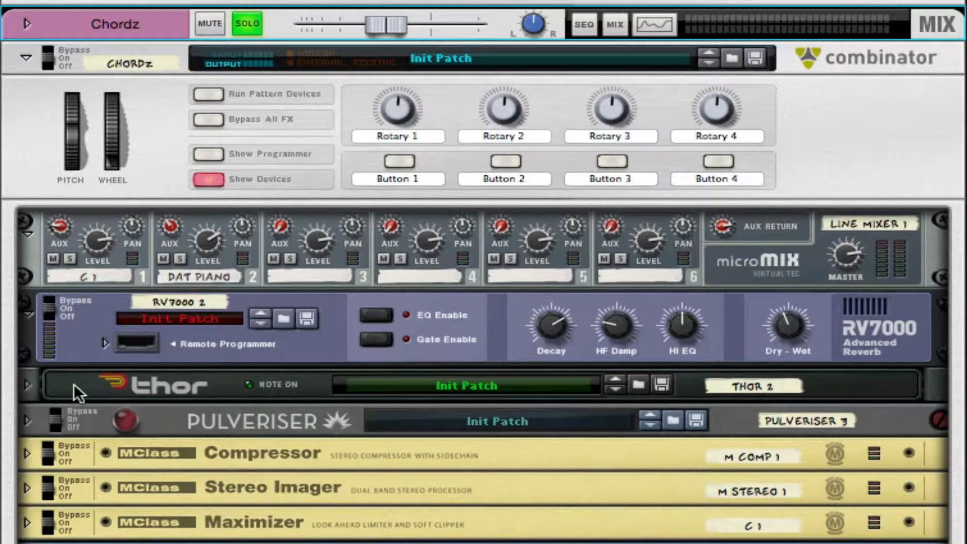
pyautogui.click(28, 384)
pyautogui.scroll(-4, 195, 403)
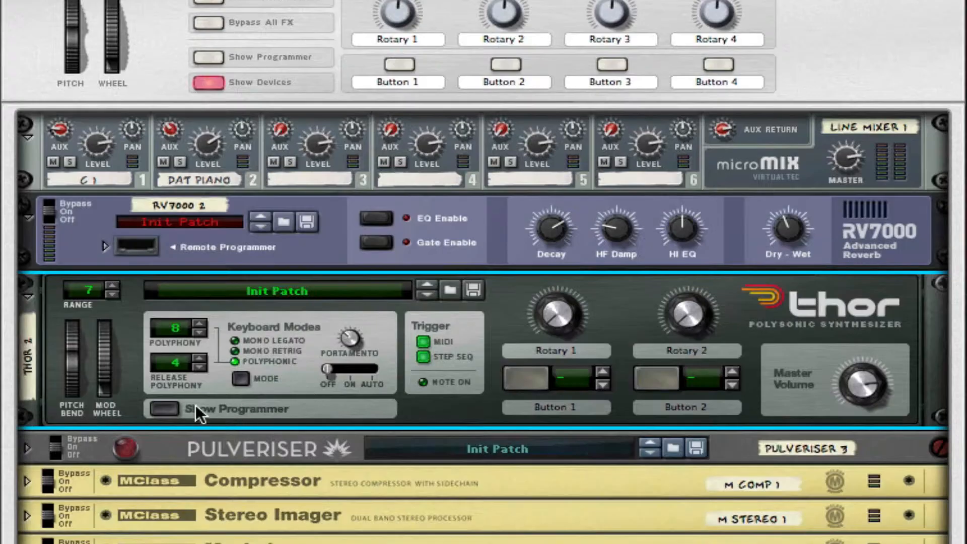
pyautogui.click(166, 408)
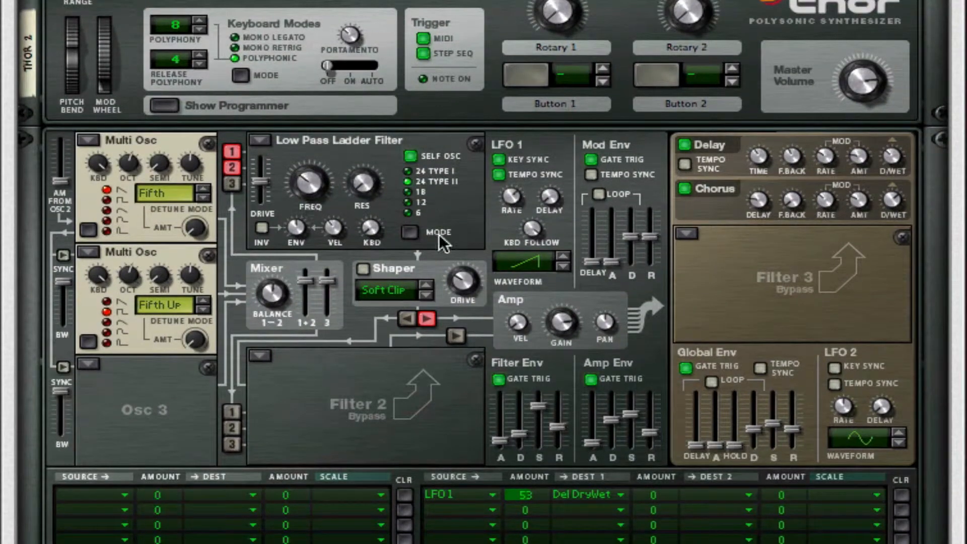
pyautogui.scroll(-18, 346, 362)
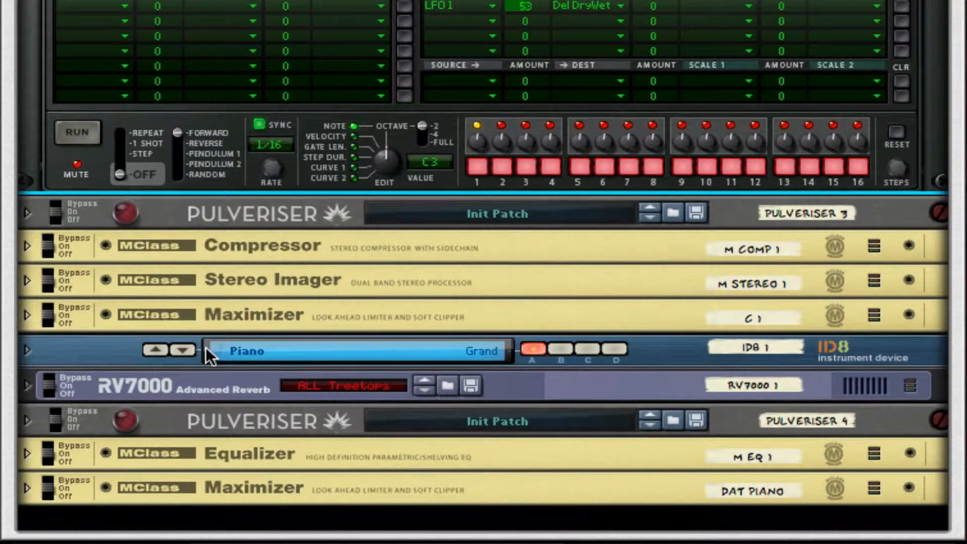
pyautogui.scroll(18, 205, 346)
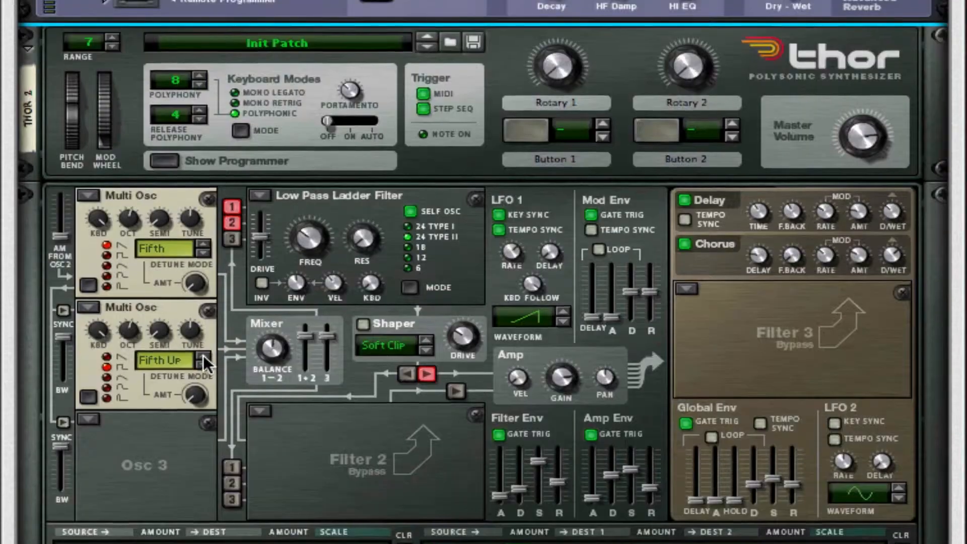
pyautogui.scroll(5, 202, 358)
pyautogui.scroll(3, 207, 185)
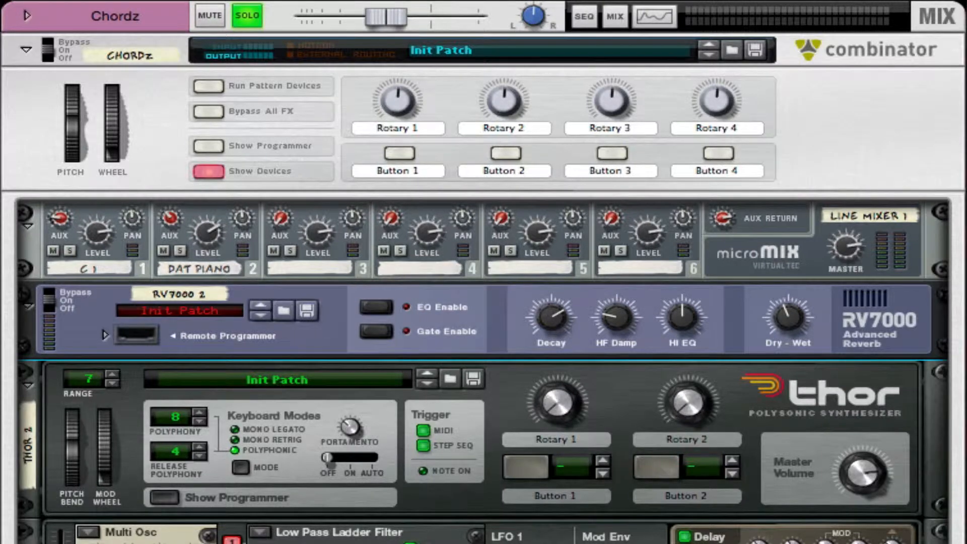
# - Play the song and solo the DAT PIANO channel on the mixer, after briefly soloing channel 1
pyautogui.press('space')
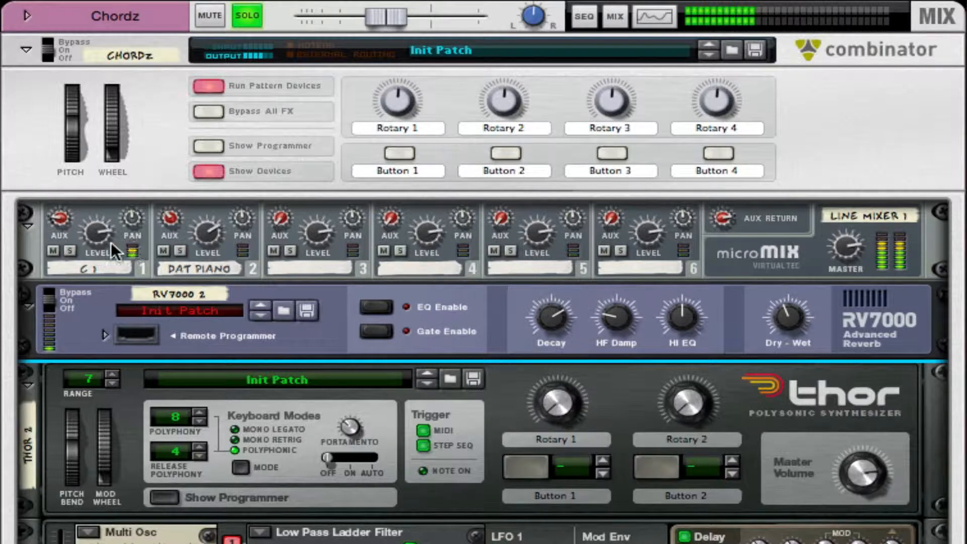
pyautogui.click(69, 247)
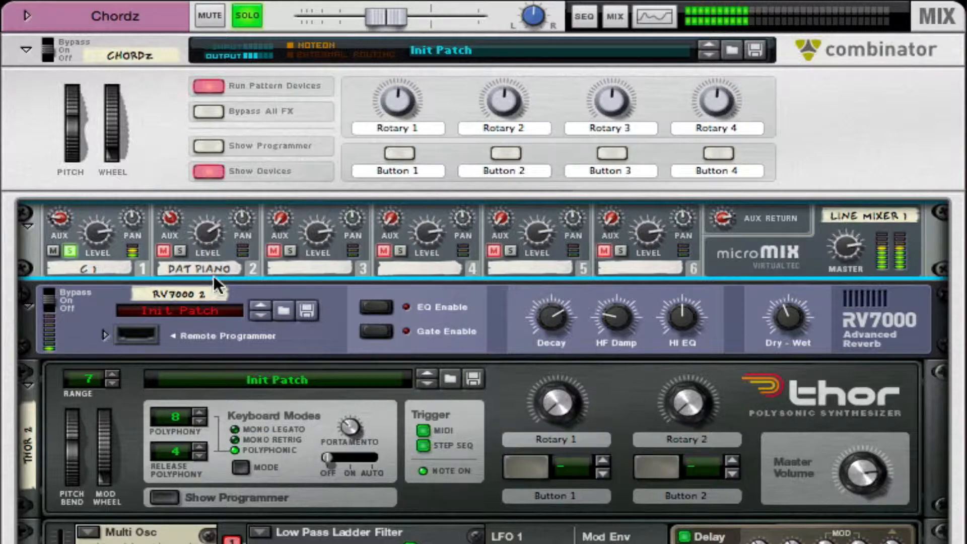
pyautogui.click(72, 250)
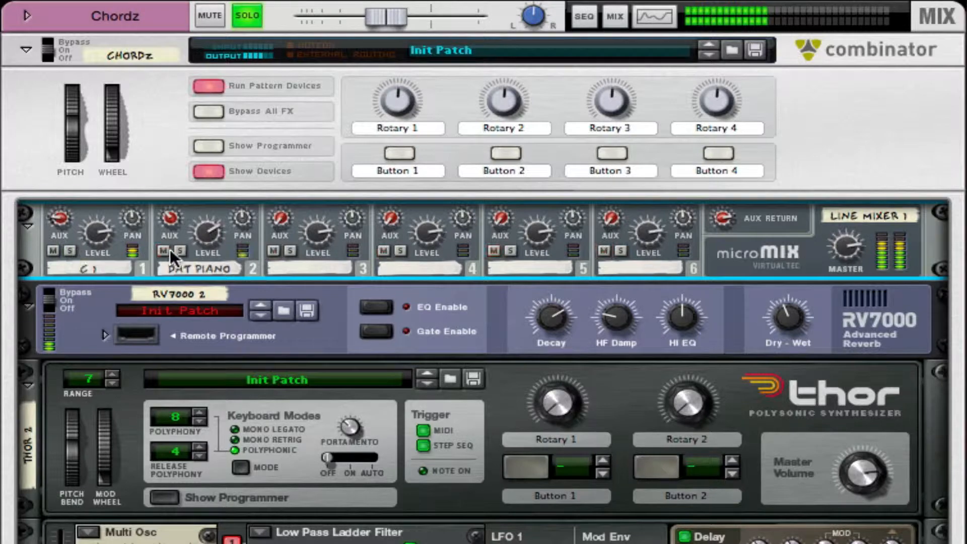
pyautogui.click(180, 250)
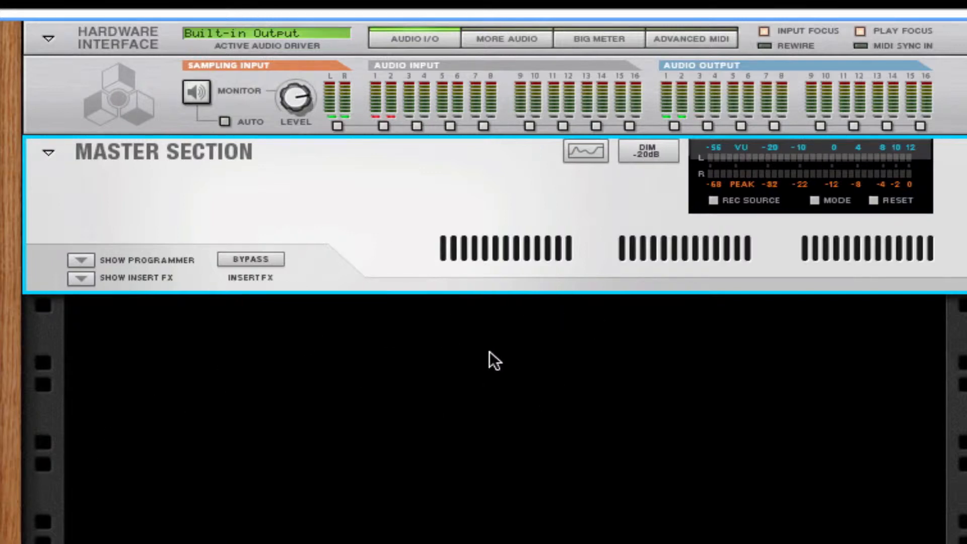
# - Create a new Combinator in the empty rack and add a Line Mixer inside it
pyautogui.rightClick(460, 359)
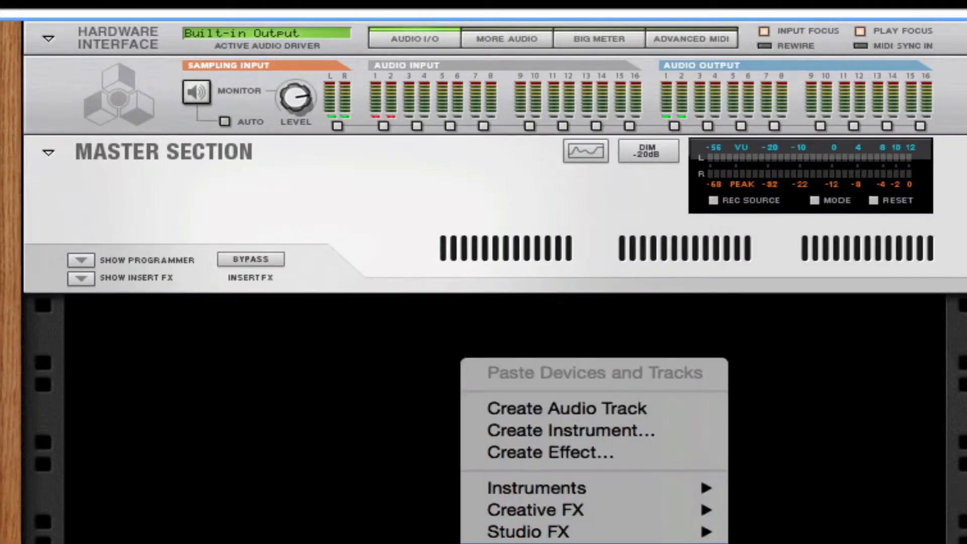
pyautogui.click(771, 543)
pyautogui.rightClick(404, 503)
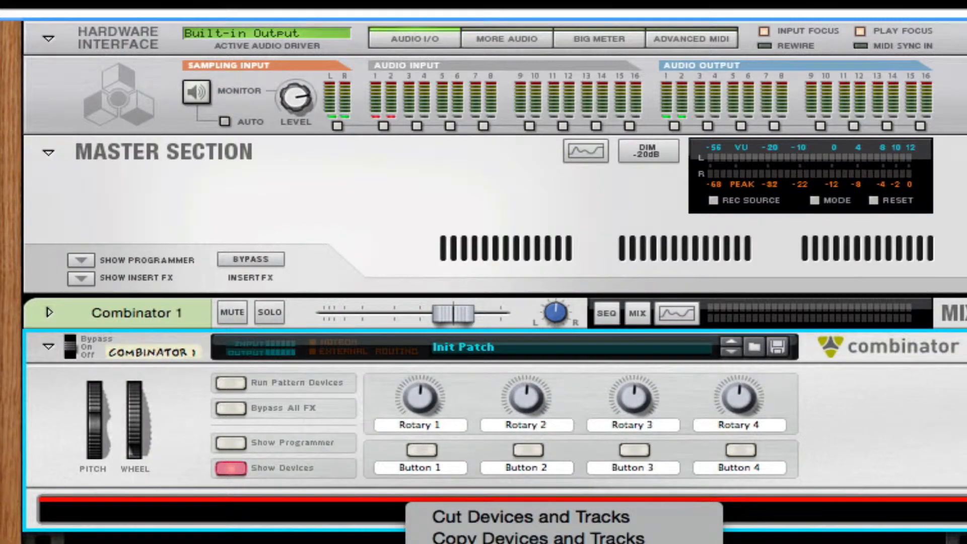
pyautogui.click(770, 543)
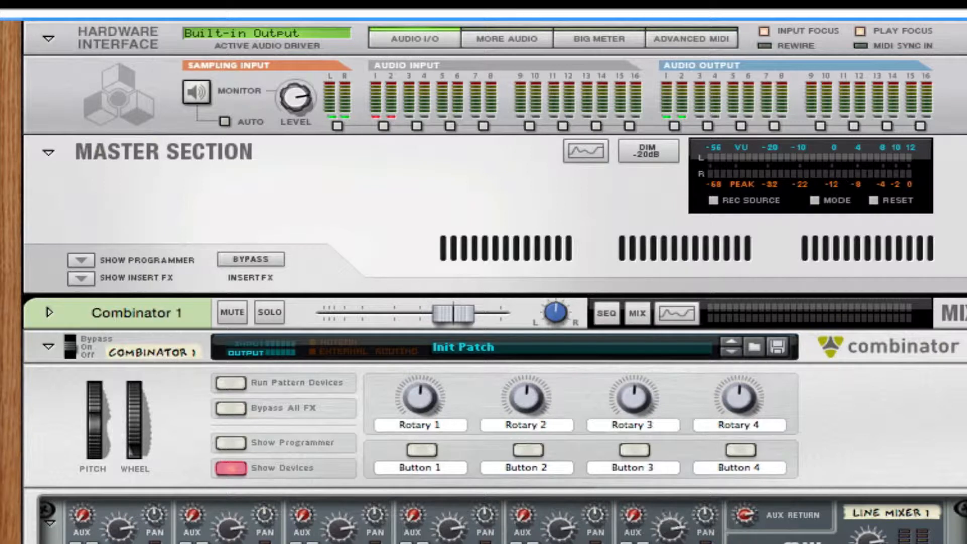
pyautogui.scroll(-7, 483, 282)
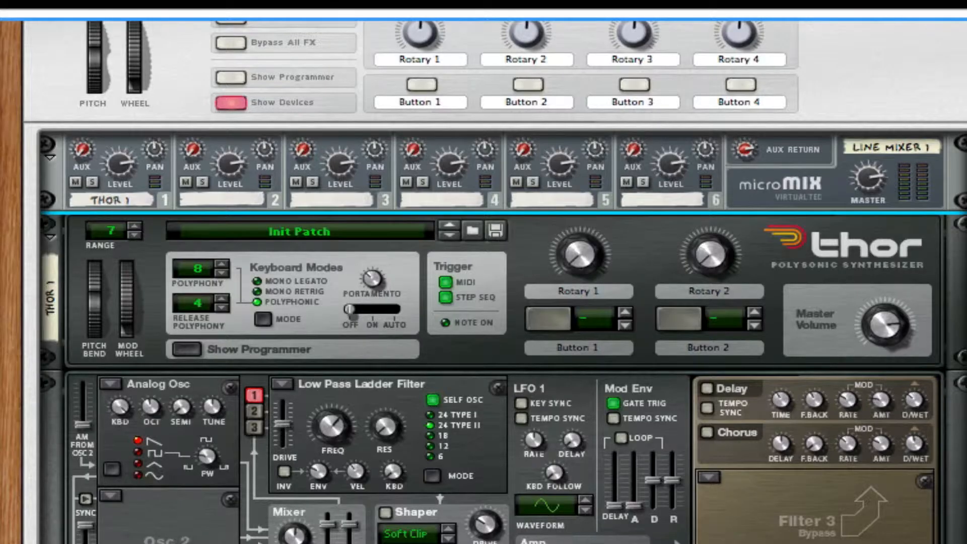
# - Set Thor's Osc 1 and Osc 2 types to Multi Oscillator, briefly reverting Osc 1 to Analog
pyautogui.scroll(-2, 484, 282)
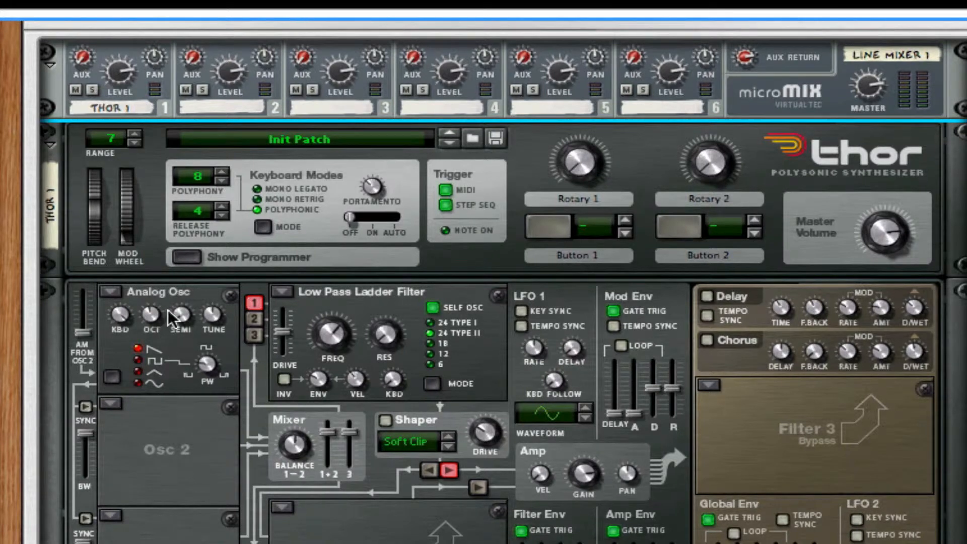
pyautogui.click(108, 292)
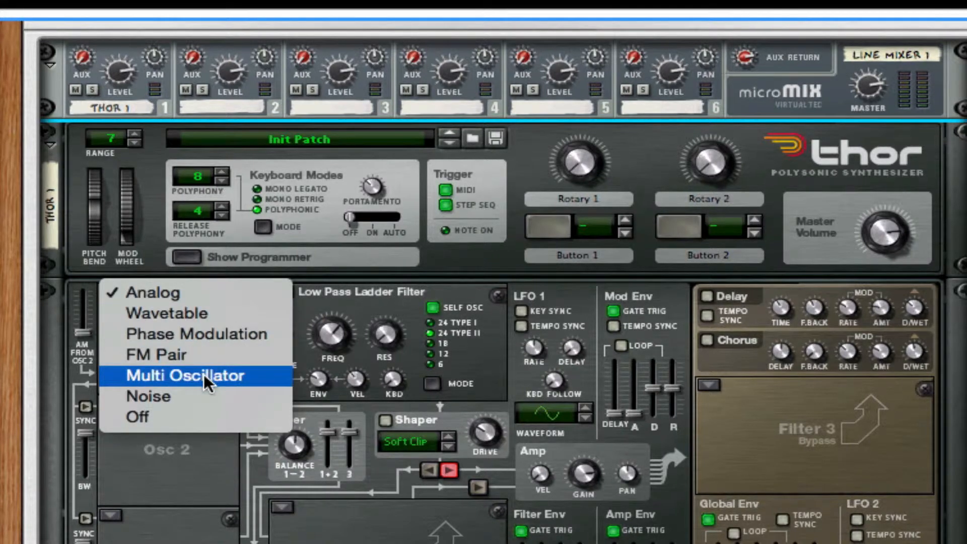
pyautogui.click(166, 374)
pyautogui.click(111, 403)
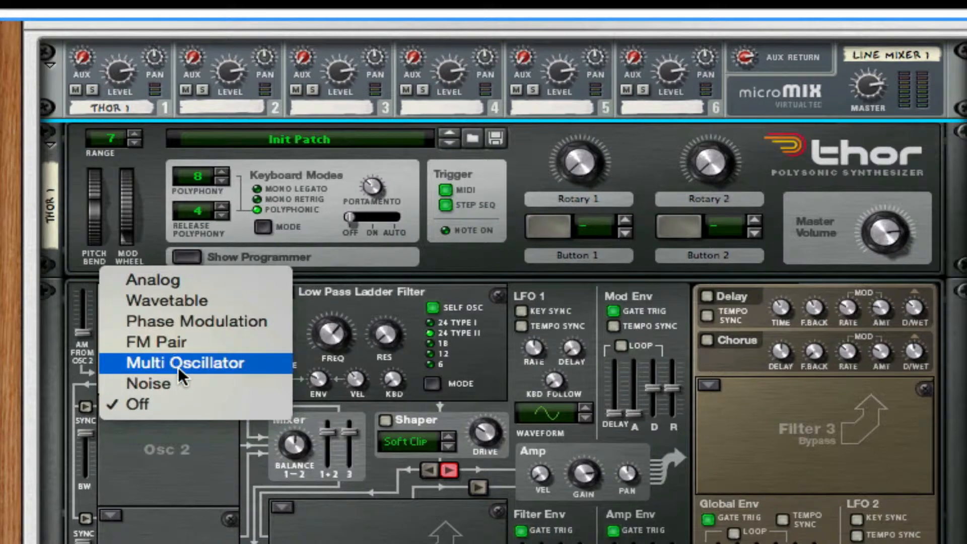
pyautogui.click(178, 366)
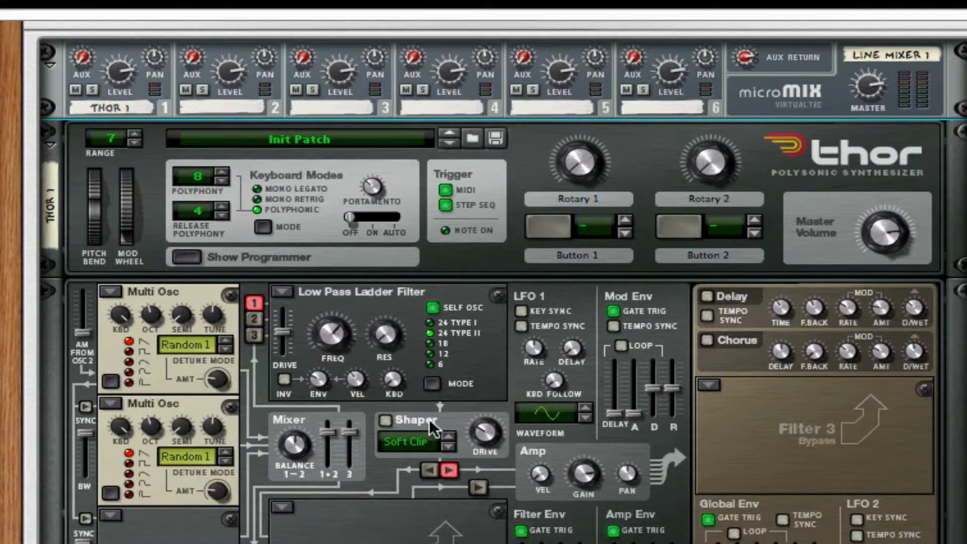
pyautogui.click(108, 292)
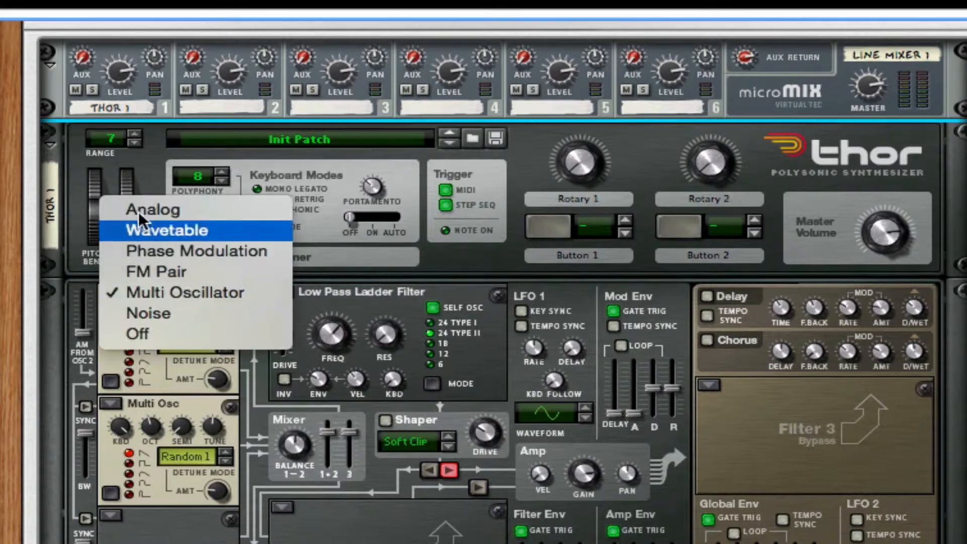
pyautogui.click(138, 210)
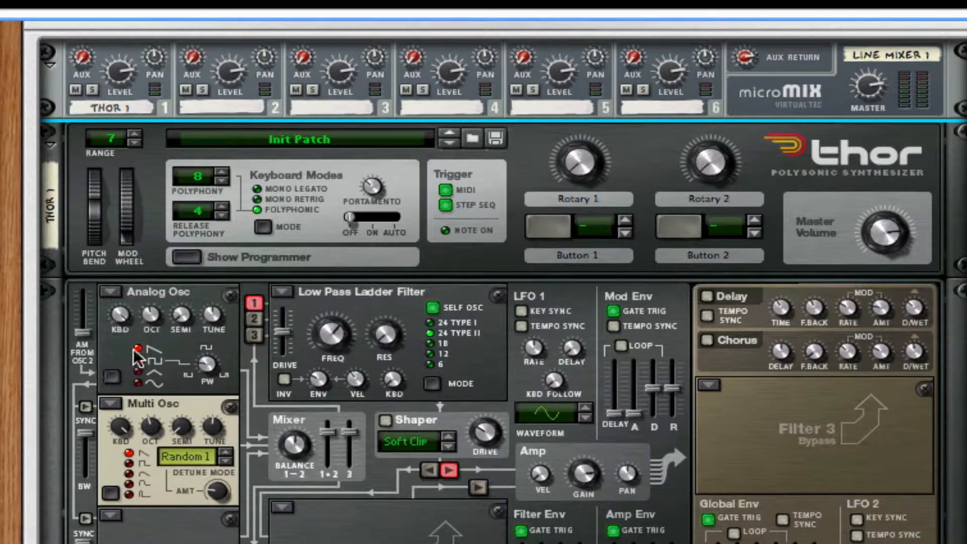
pyautogui.click(112, 291)
pyautogui.click(113, 291)
pyautogui.click(101, 282)
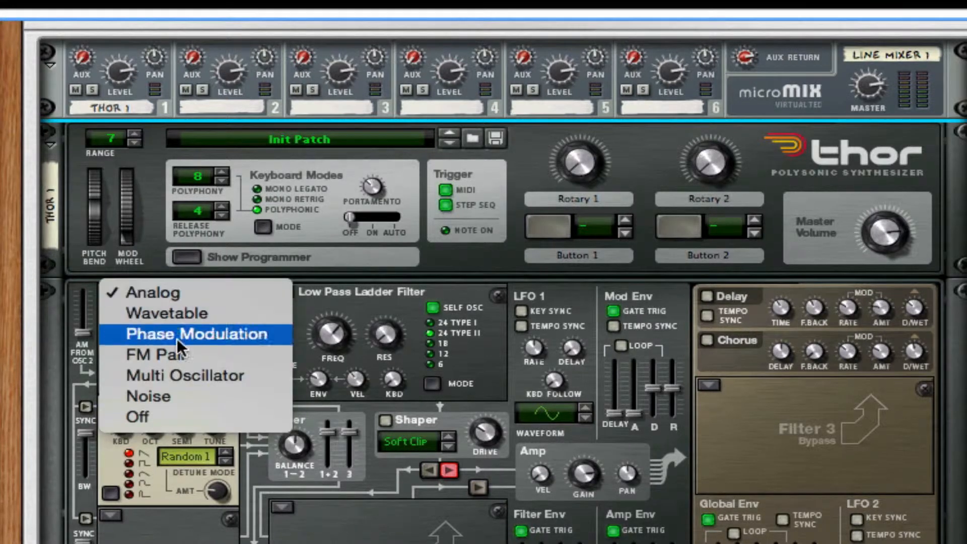
pyautogui.click(177, 377)
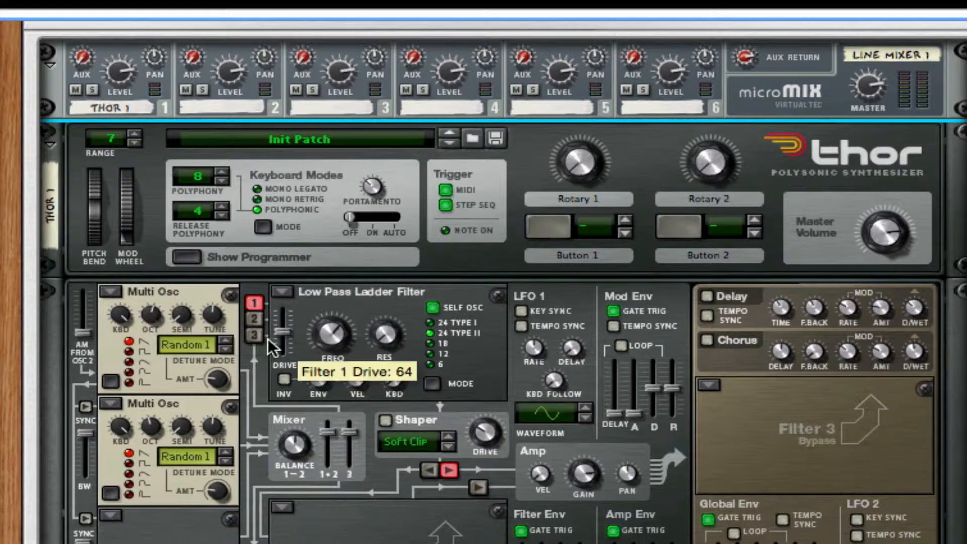
# - Set Osc 1's detune mode to Fifth and turn its detune amount to 0
pyautogui.click(228, 351)
pyautogui.click(229, 352)
pyautogui.click(229, 351)
pyautogui.click(229, 351)
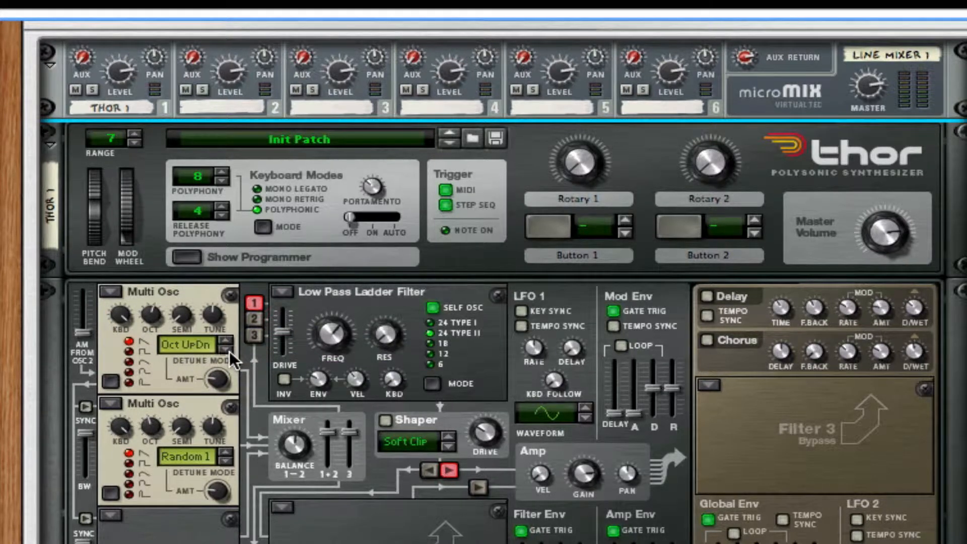
pyautogui.click(229, 352)
pyautogui.click(227, 339)
pyautogui.click(227, 339)
pyautogui.click(231, 348)
pyautogui.moveTo(222, 375)
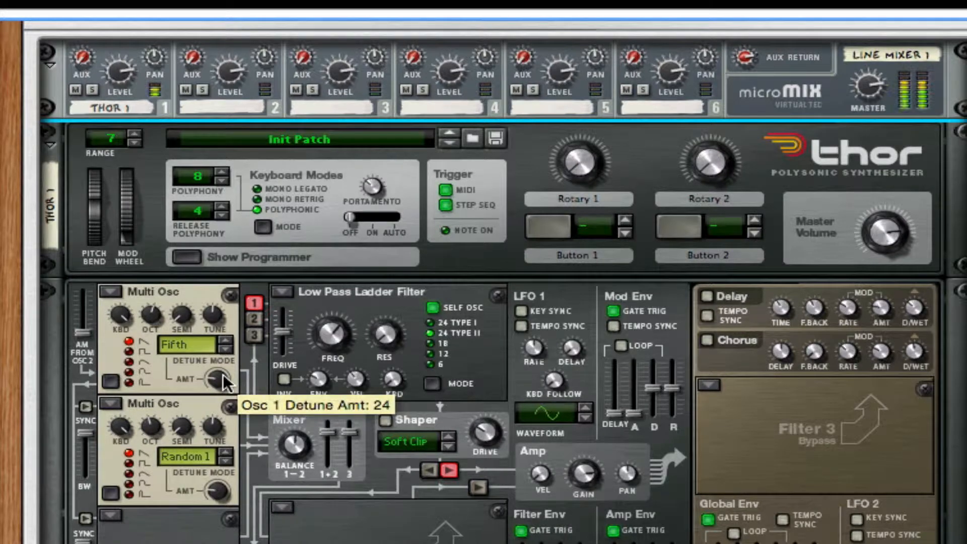
pyautogui.moveTo(223, 376); pyautogui.dragTo(242, 482)
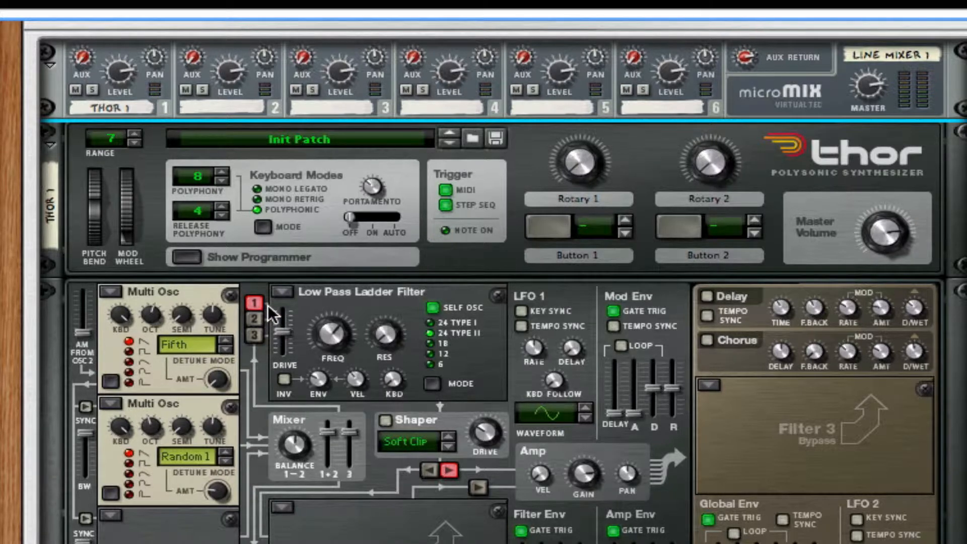
# - Route Osc 2 into Filter 1, drop it to octave 5, zero its detune, and choose Fifth Up
pyautogui.click(258, 312)
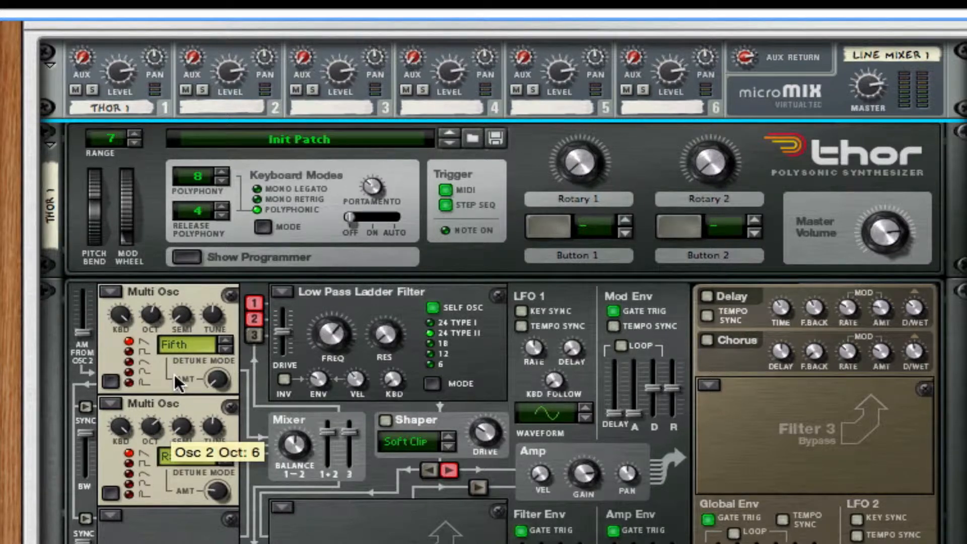
pyautogui.moveTo(158, 431); pyautogui.dragTo(159, 435)
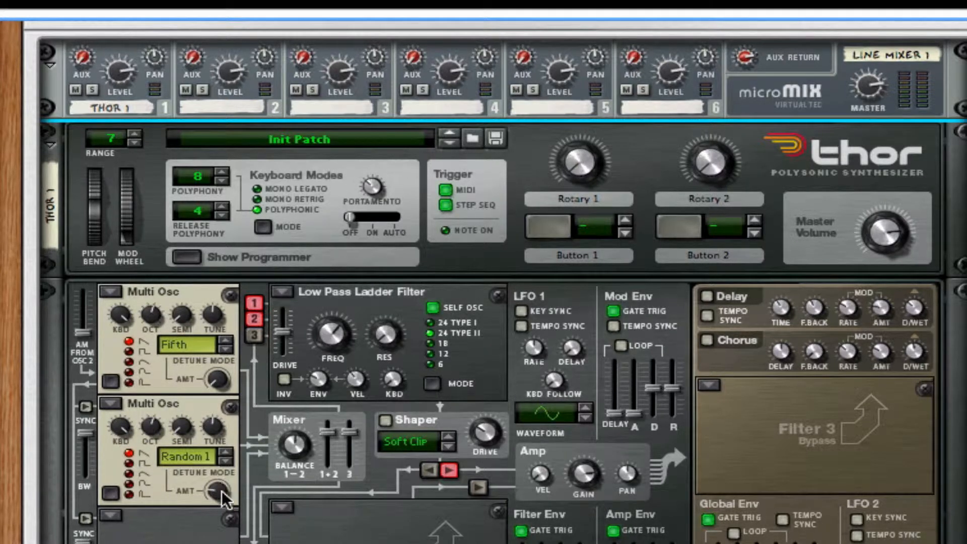
pyautogui.moveTo(218, 491); pyautogui.dragTo(217, 509)
pyautogui.click(220, 459)
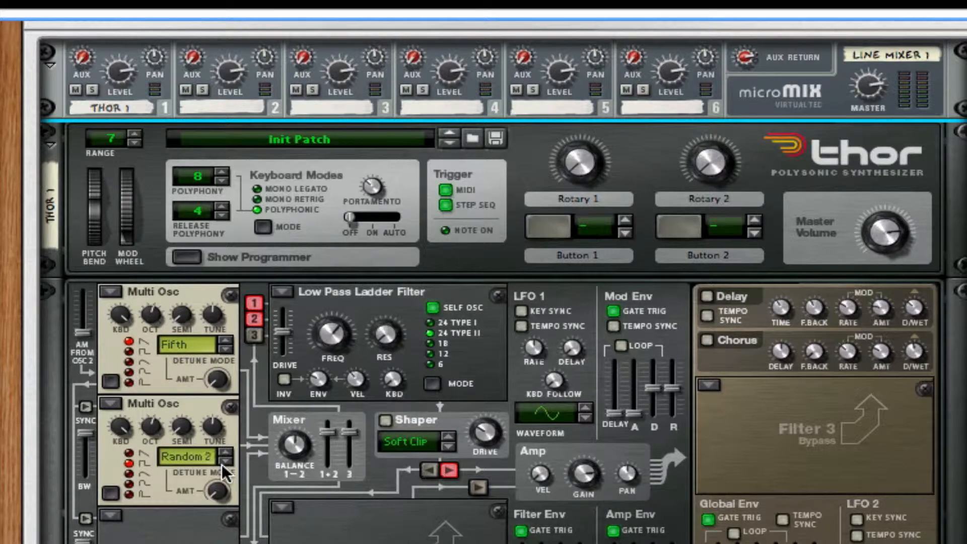
pyautogui.click(220, 459)
pyautogui.click(219, 459)
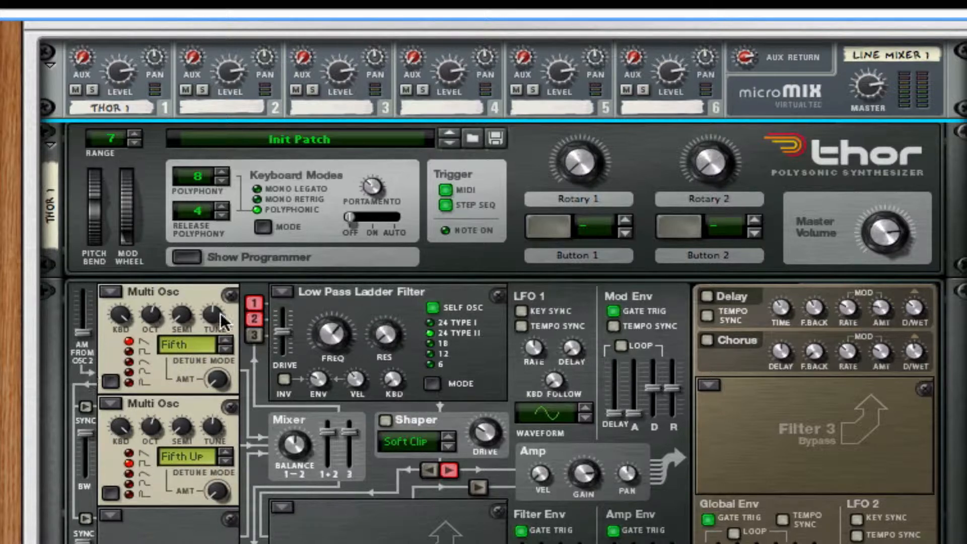
# - Turn the ladder filter's FREQ down to about 273 Hz and its ENV amount up to 60
pyautogui.moveTo(216, 313)
pyautogui.moveTo(328, 340)
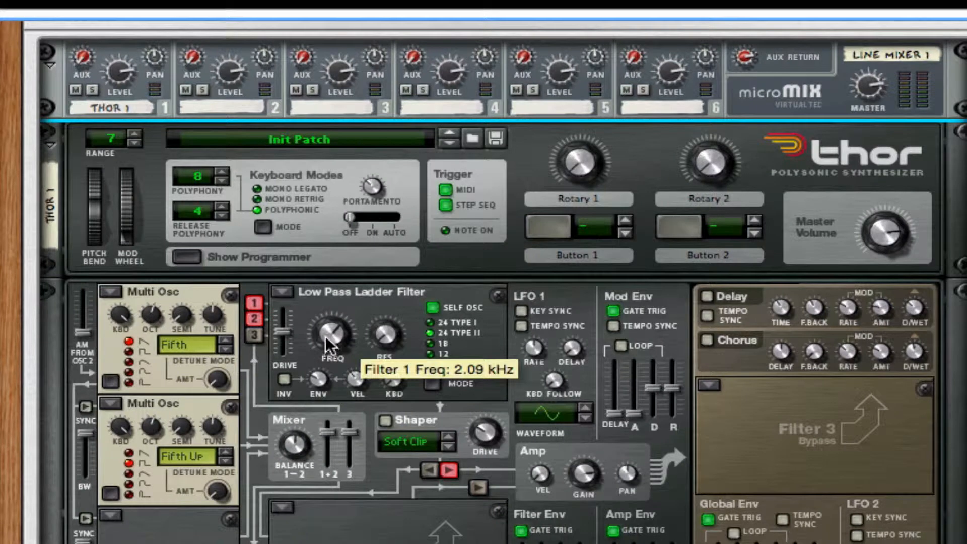
pyautogui.moveTo(334, 338); pyautogui.dragTo(328, 447)
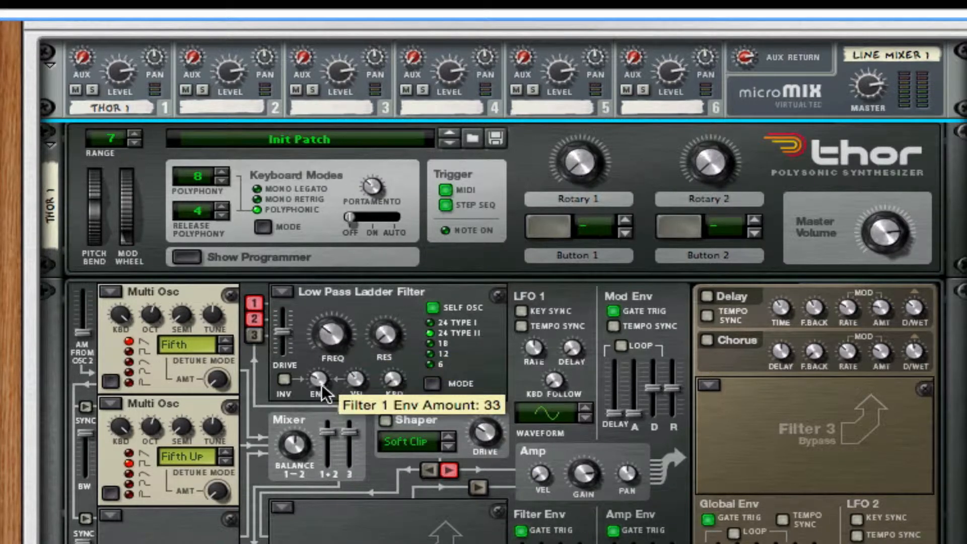
pyautogui.moveTo(322, 386); pyautogui.dragTo(346, 313)
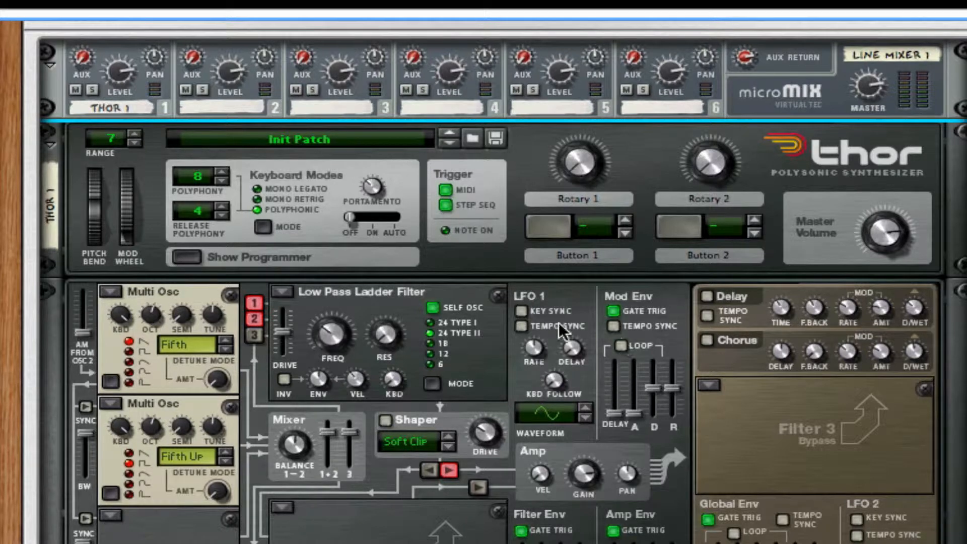
# - Enable LFO 1 Key Sync and Tempo Sync, set its rate to 3/8 with a ramp waveform
pyautogui.click(520, 312)
pyautogui.click(519, 326)
pyautogui.moveTo(532, 342); pyautogui.dragTo(532, 301)
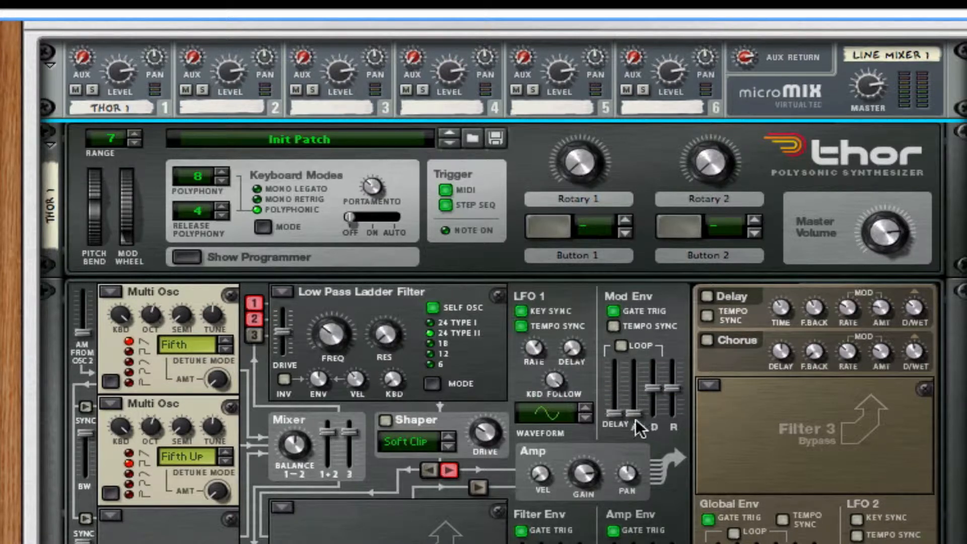
pyautogui.click(588, 404)
pyautogui.click(588, 405)
pyautogui.click(588, 404)
# - Switch on Thor's Chorus with a shorter delay time, then switch on the Delay effect
pyautogui.click(708, 340)
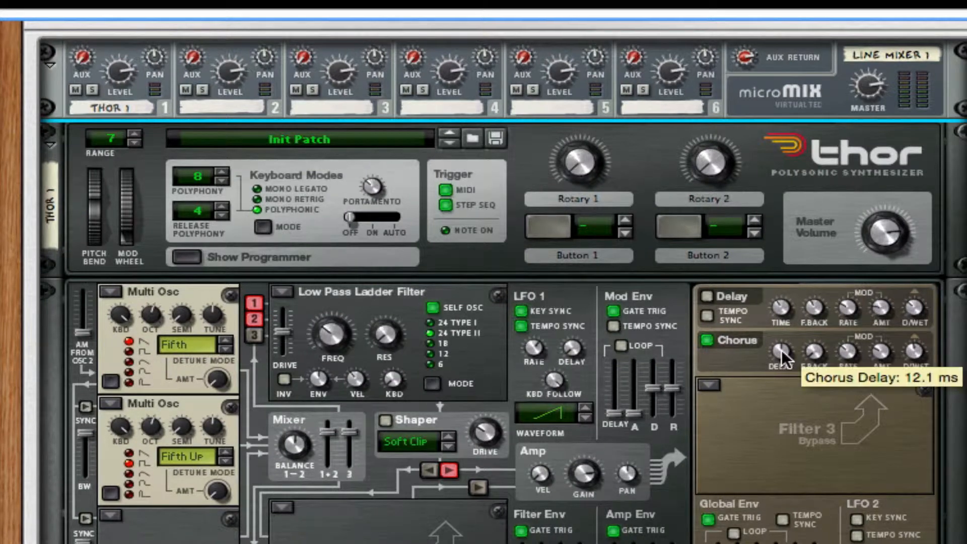
pyautogui.moveTo(781, 349); pyautogui.dragTo(794, 470)
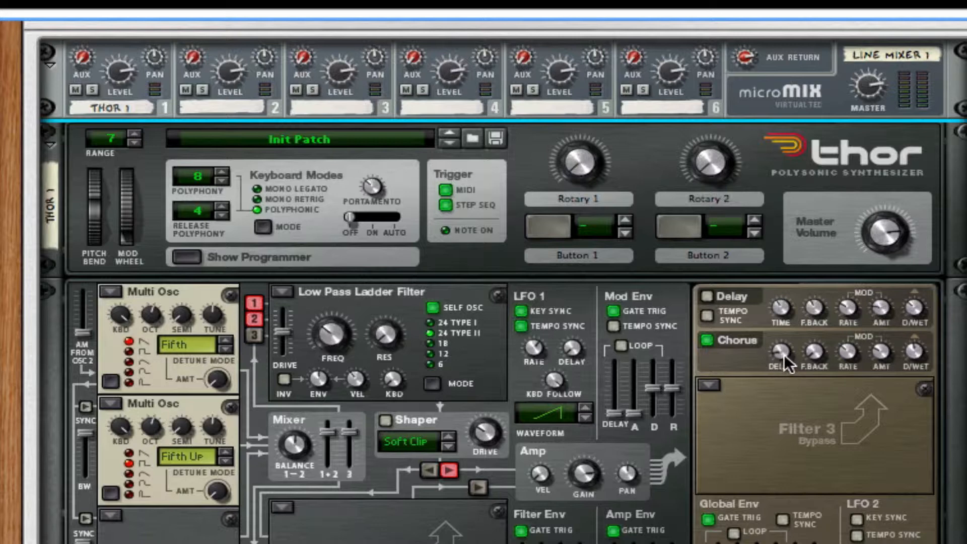
pyautogui.moveTo(784, 354)
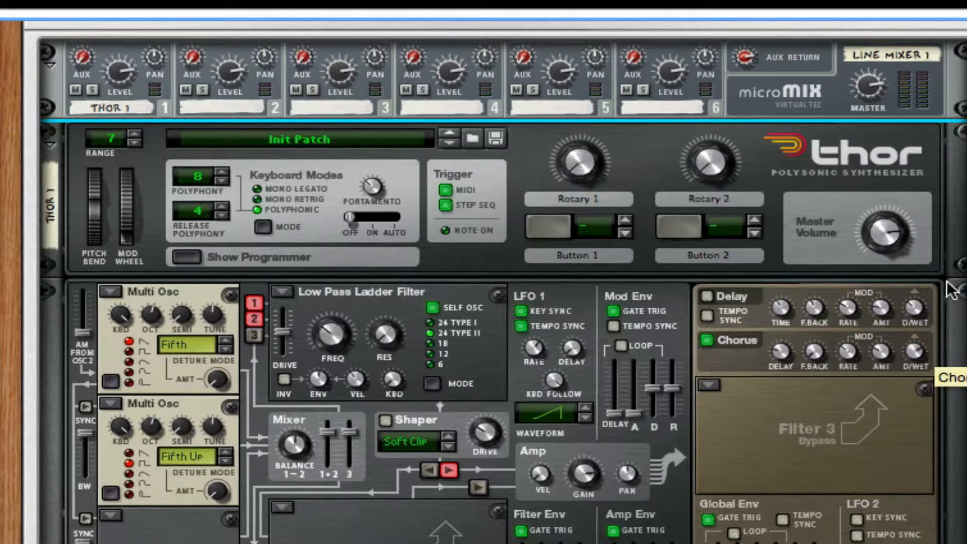
pyautogui.click(713, 342)
pyautogui.click(708, 341)
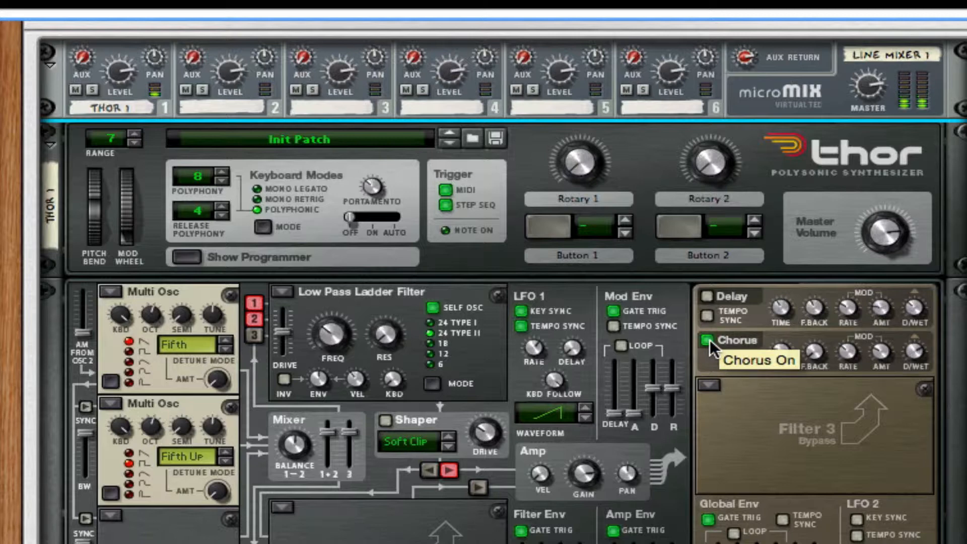
pyautogui.click(709, 297)
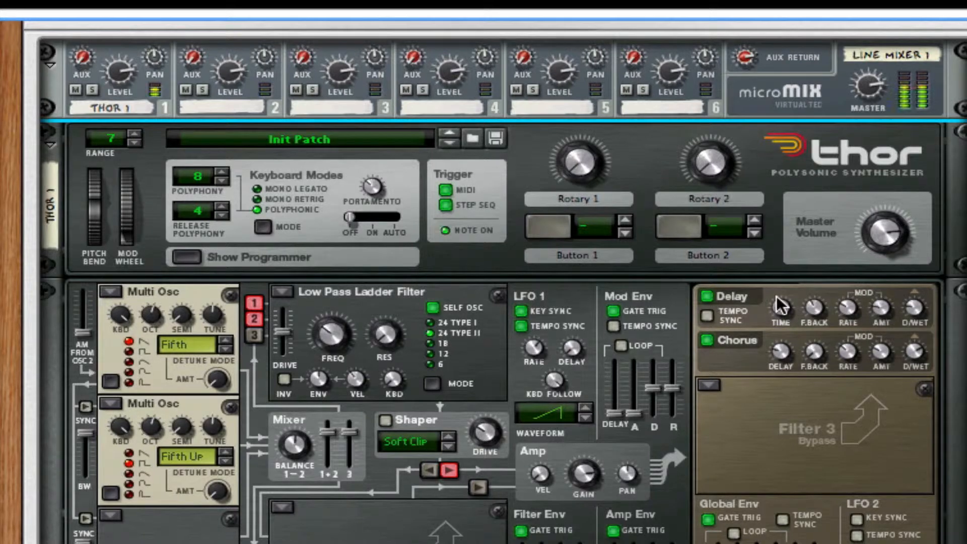
pyautogui.moveTo(776, 297)
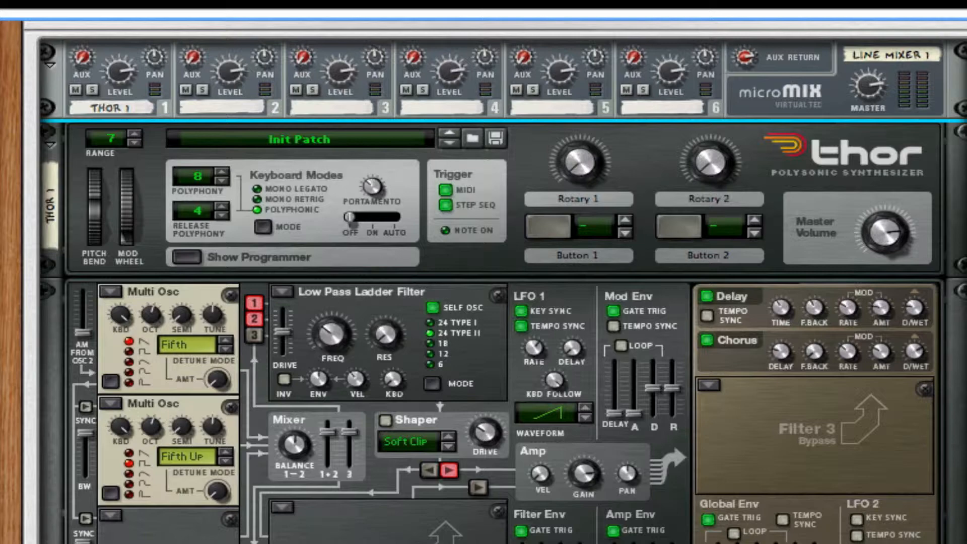
pyautogui.rightClick(187, 272)
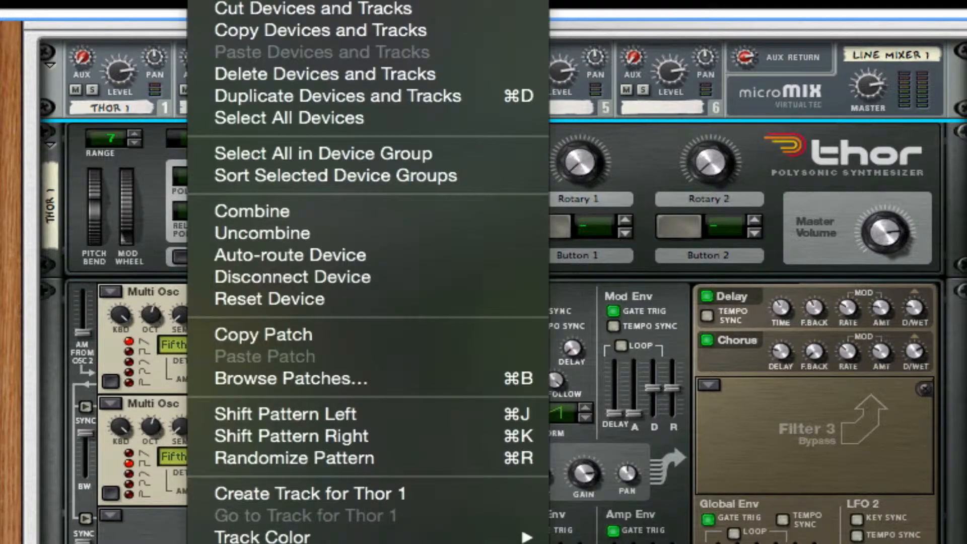
pyautogui.click(525, 465)
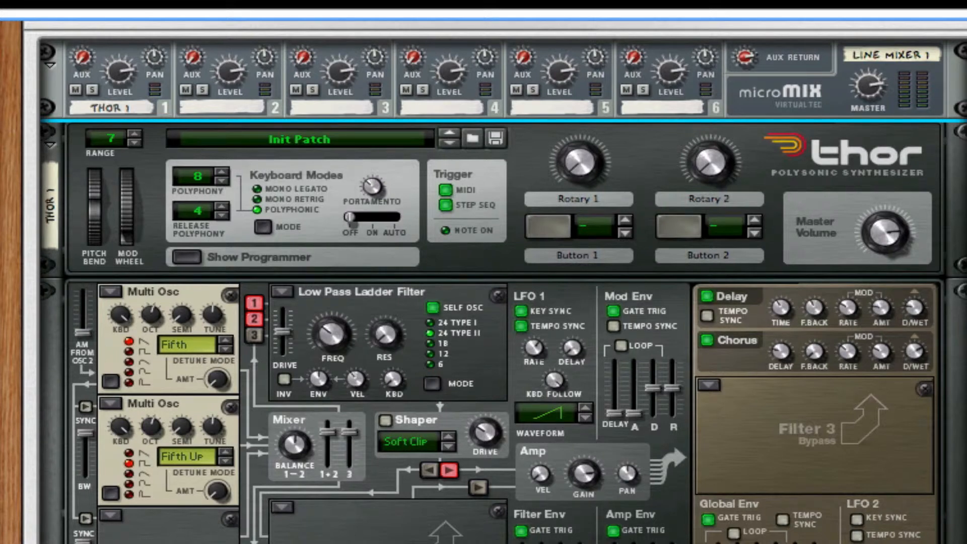
pyautogui.rightClick(788, 461)
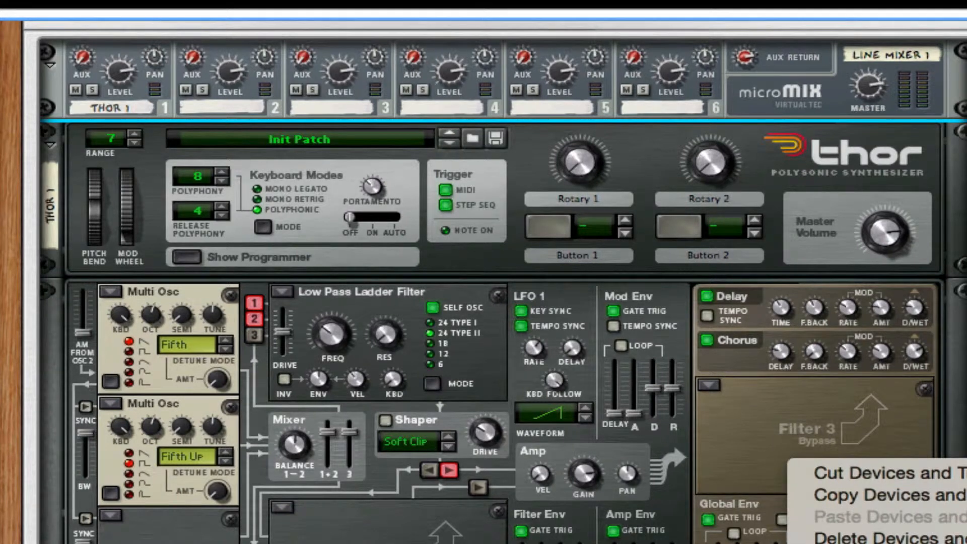
pyautogui.press('Escape')
pyautogui.scroll(-3, 483, 282)
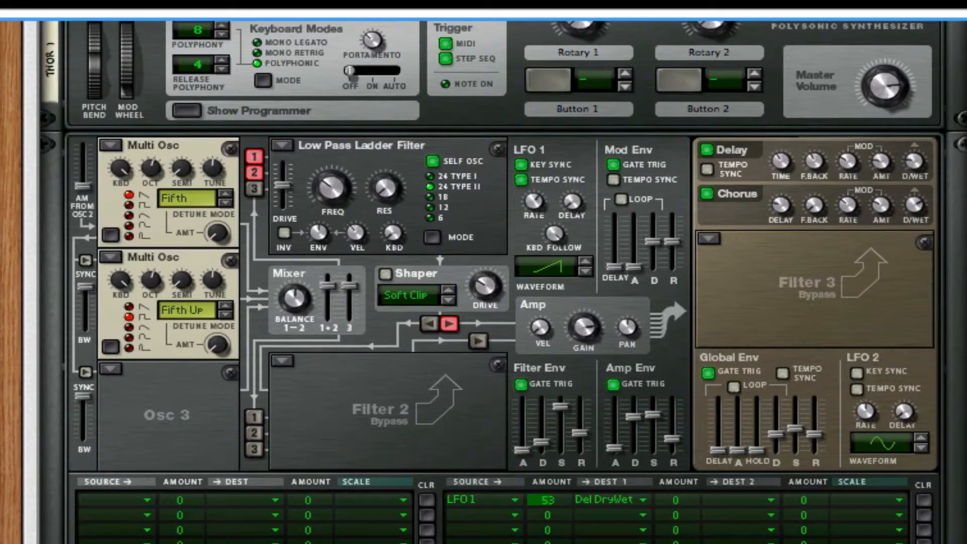
pyautogui.scroll(-1, 483, 282)
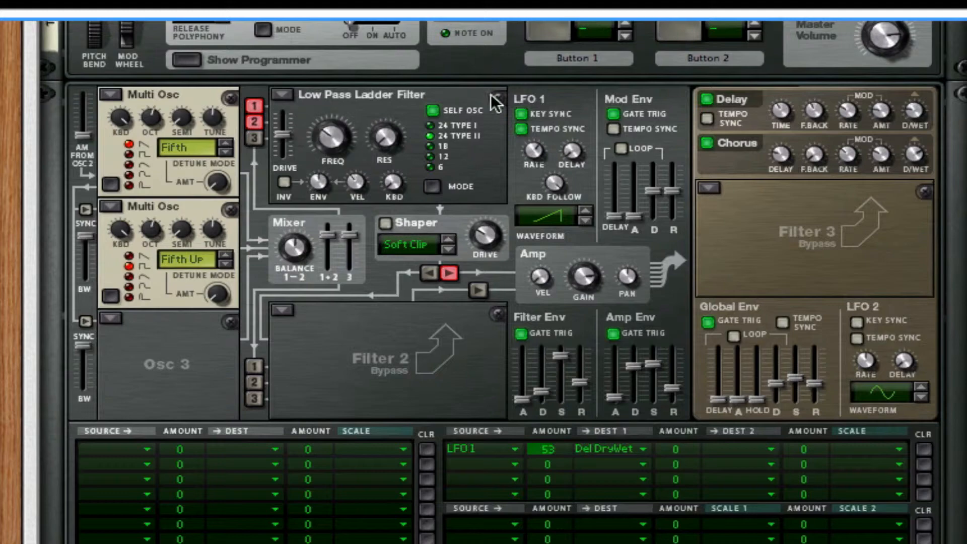
pyautogui.scroll(-5, 483, 282)
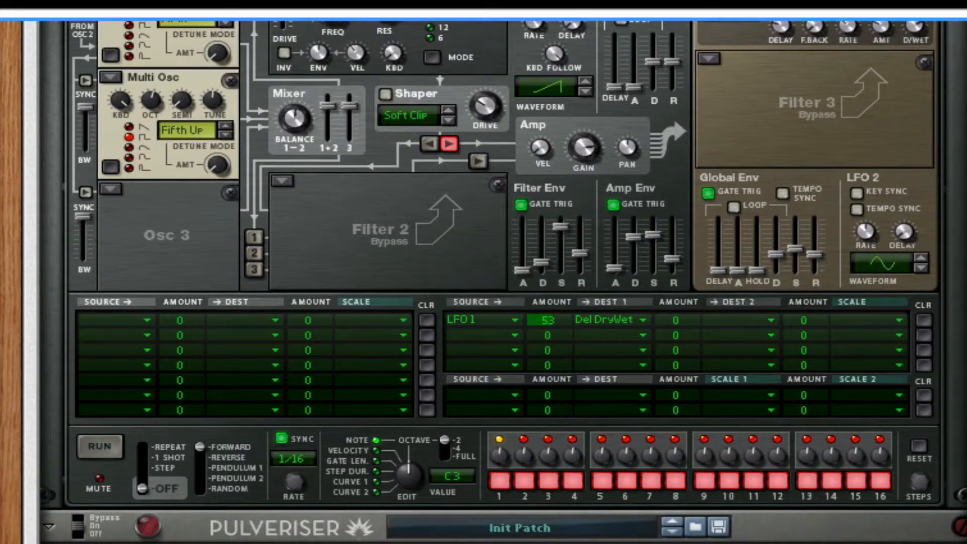
pyautogui.scroll(-1, 483, 282)
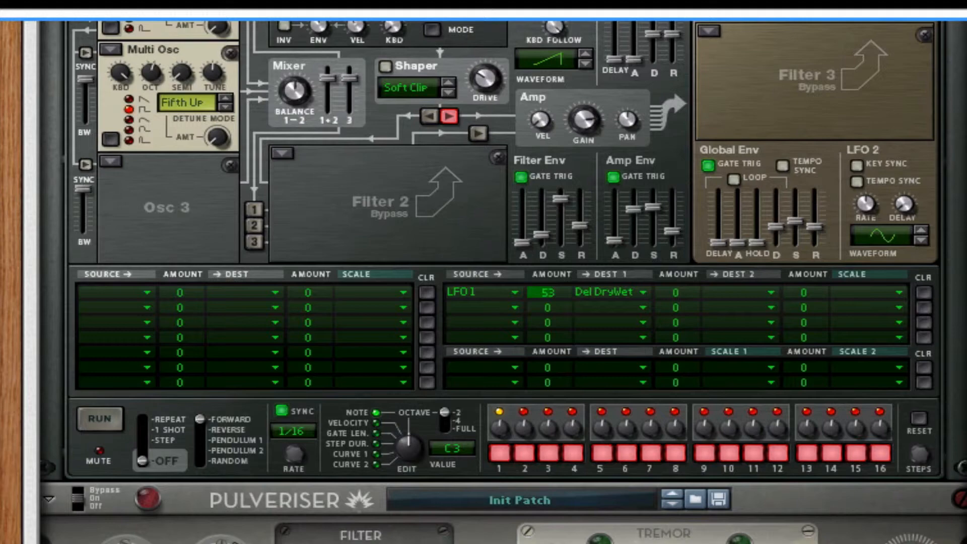
pyautogui.scroll(-5, 483, 282)
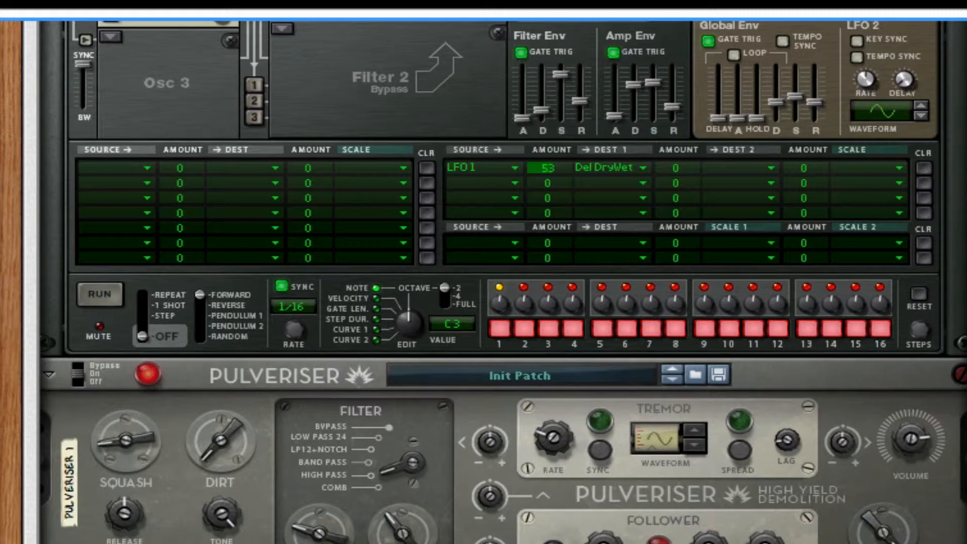
pyautogui.scroll(5, 483, 282)
pyautogui.scroll(8, 234, 377)
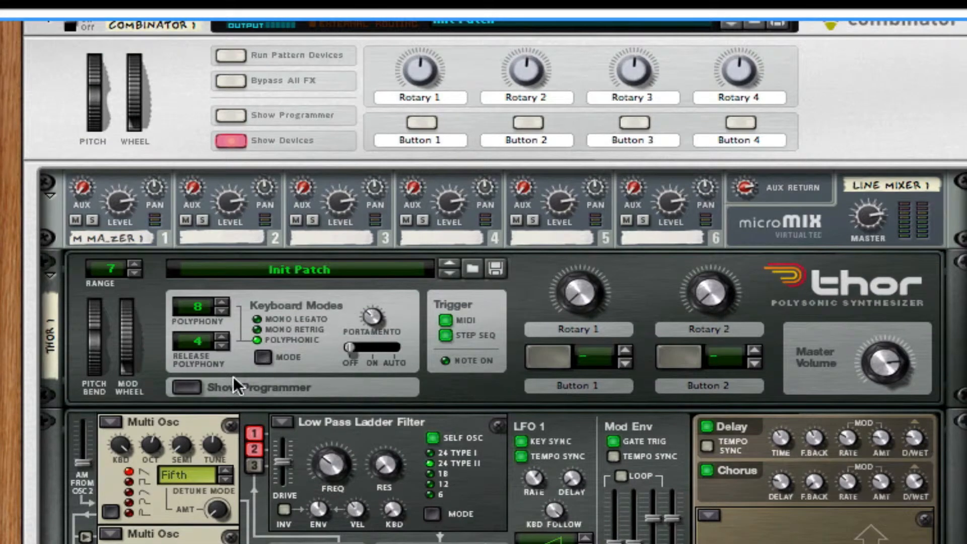
# - Hide Thor's programmer and fold the Pulveriser into a thin strip
pyautogui.click(192, 391)
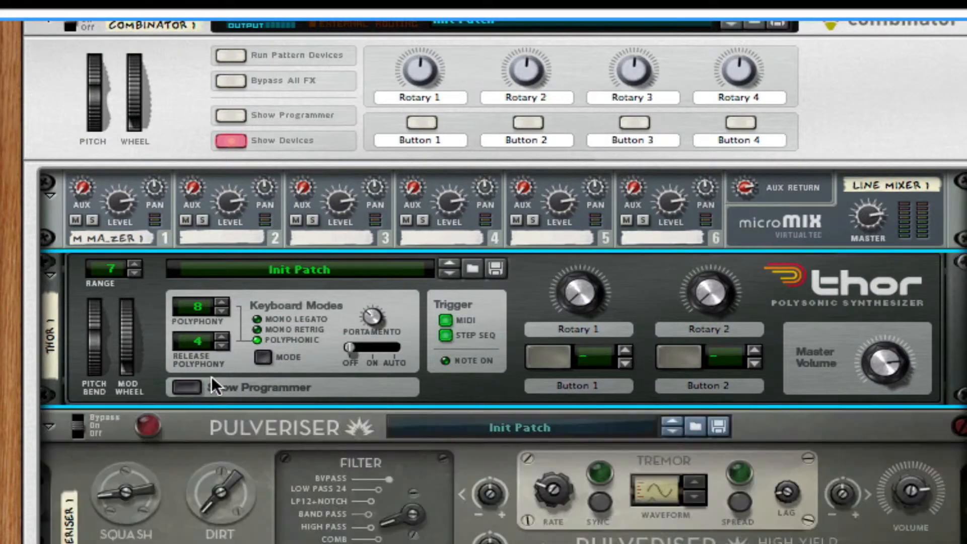
pyautogui.click(50, 426)
pyautogui.scroll(2, 50, 421)
pyautogui.scroll(1, 51, 476)
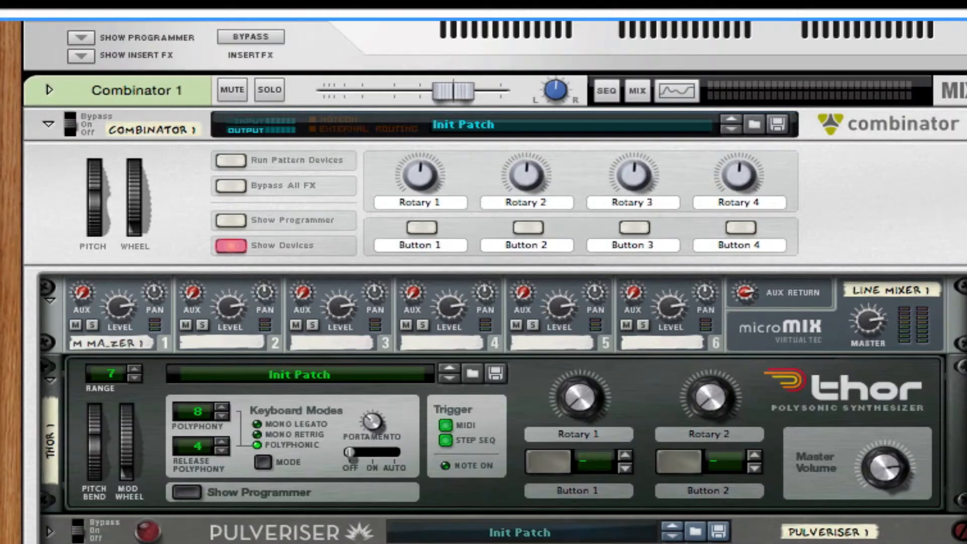
pyautogui.scroll(1, 172, 541)
# - Add an RV7000 with the ALL Treetops patch, lower Dry-Wet and Hi EQ, then view the cabling
pyautogui.rightClick(852, 382)
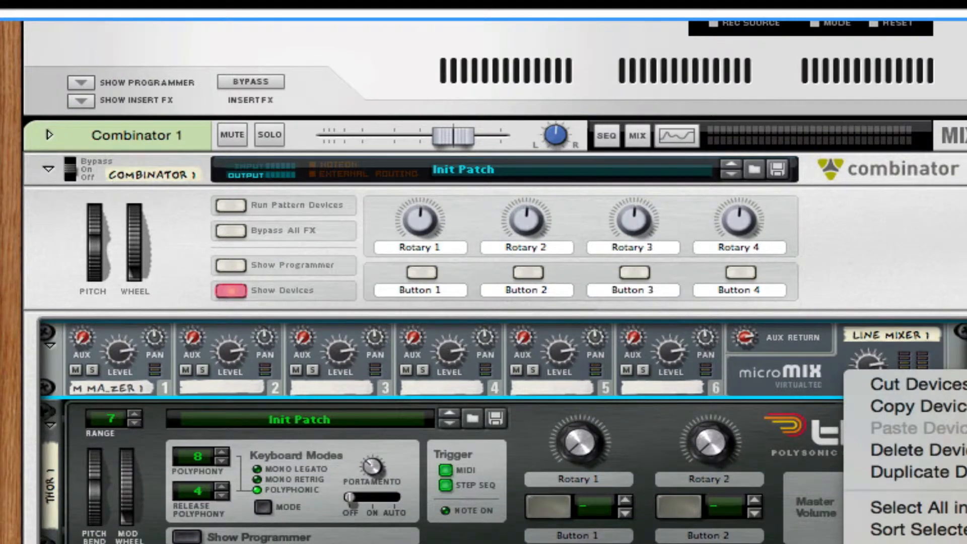
pyautogui.click(959, 539)
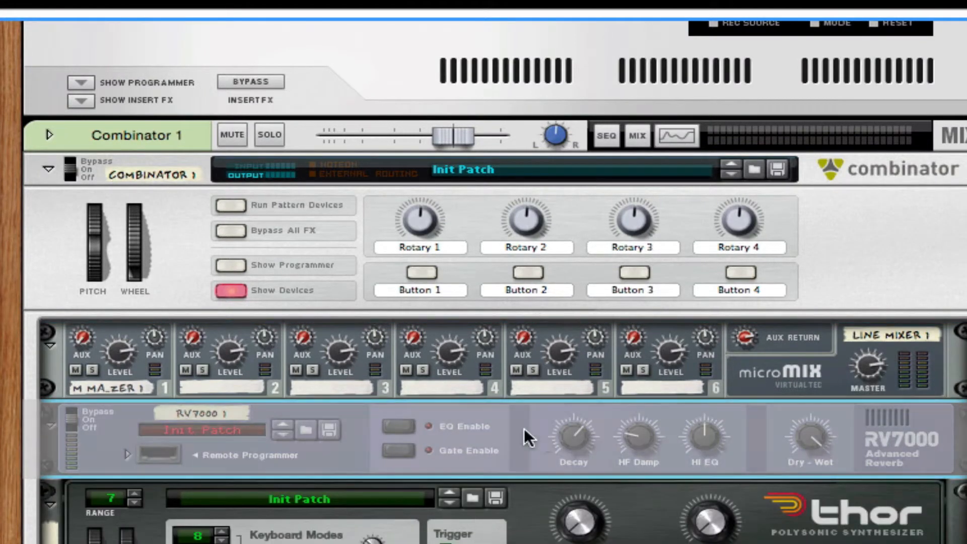
pyautogui.click(305, 428)
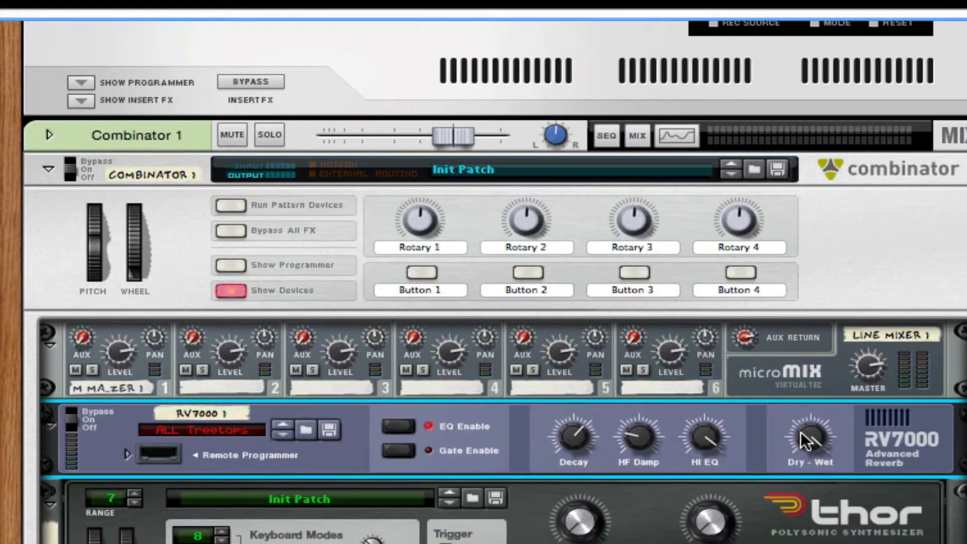
pyautogui.moveTo(800, 432); pyautogui.dragTo(799, 543)
pyautogui.moveTo(704, 436); pyautogui.dragTo(695, 533)
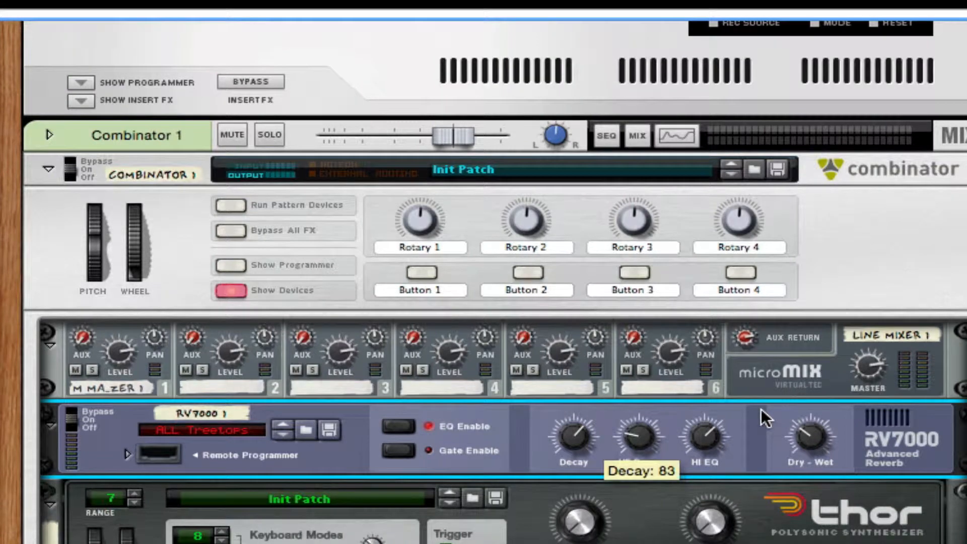
pyautogui.press('Tab')
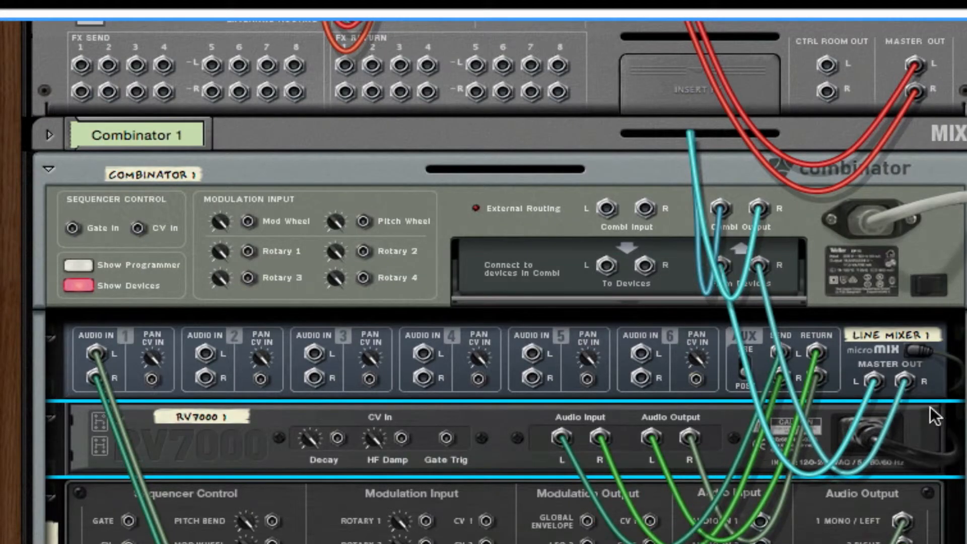
# - Flip the rack to the front and scroll down to the Pulveriser, Stereo Imager and Maximizer
pyautogui.press('Tab')
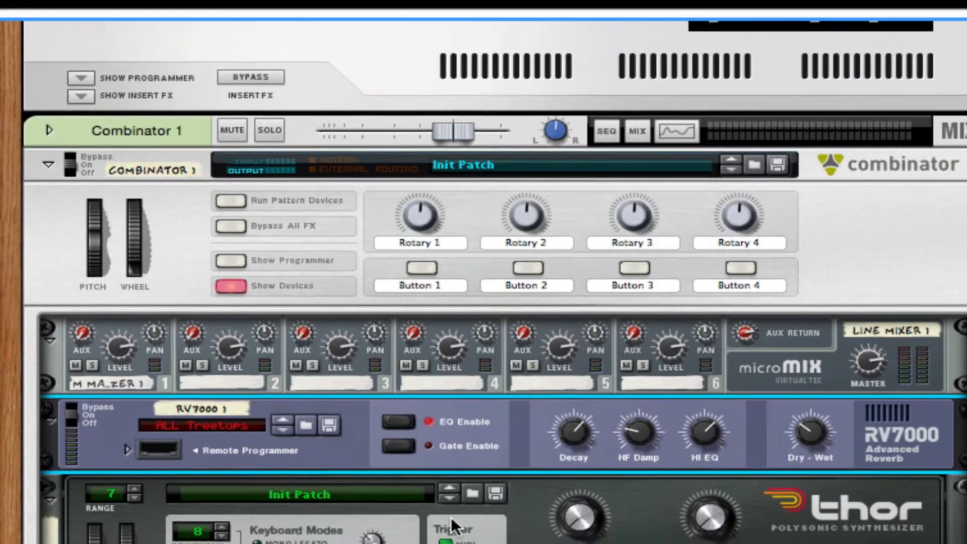
pyautogui.scroll(-2, 451, 517)
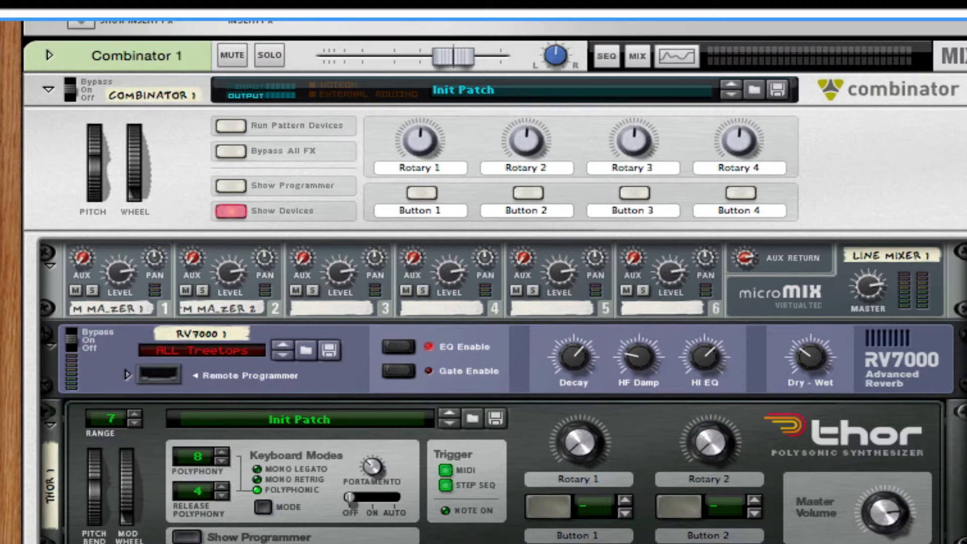
pyautogui.scroll(-5, 483, 282)
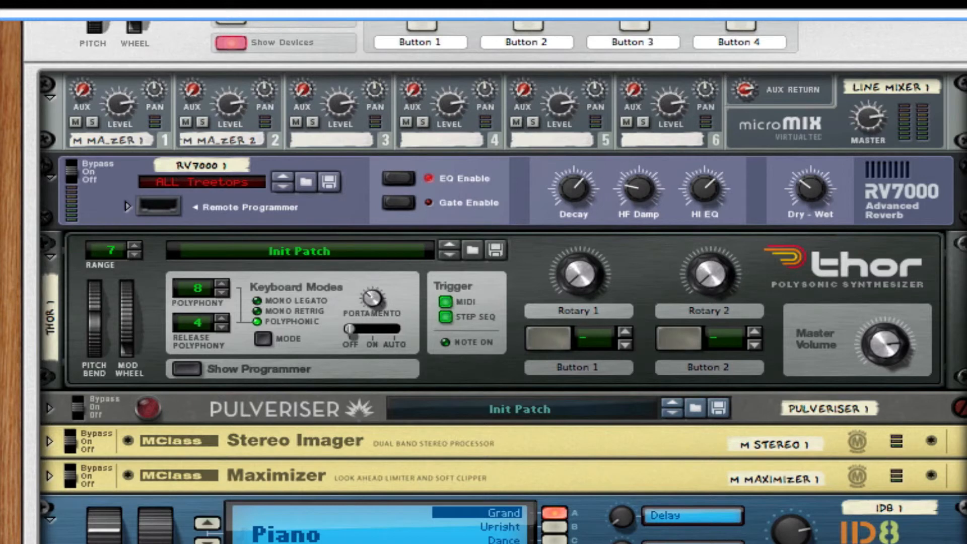
# - Move the left locator to bar 7 and start playback with the sequencer hidden
pyautogui.press('F7')
pyautogui.press('Escape')
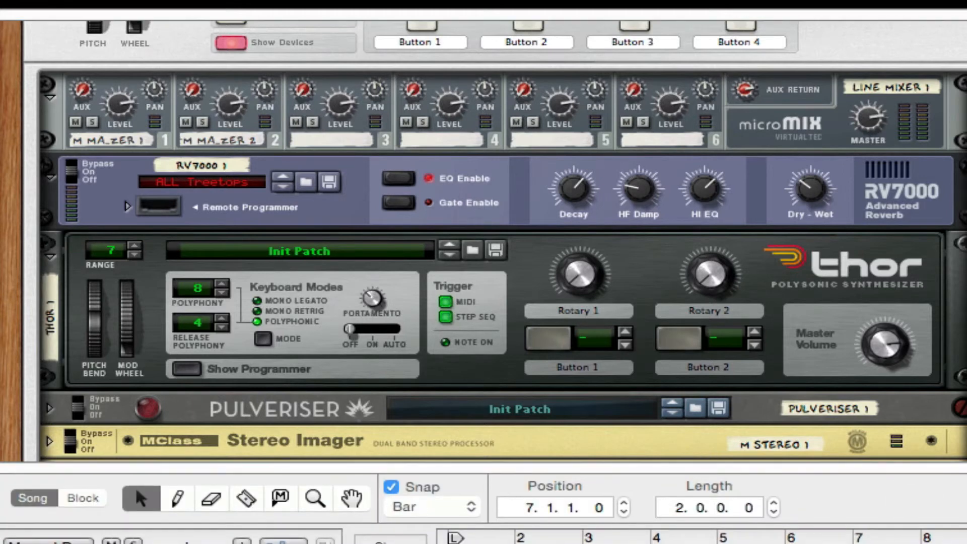
pyautogui.press('super+l')
pyautogui.press('space')
pyautogui.press('F6')
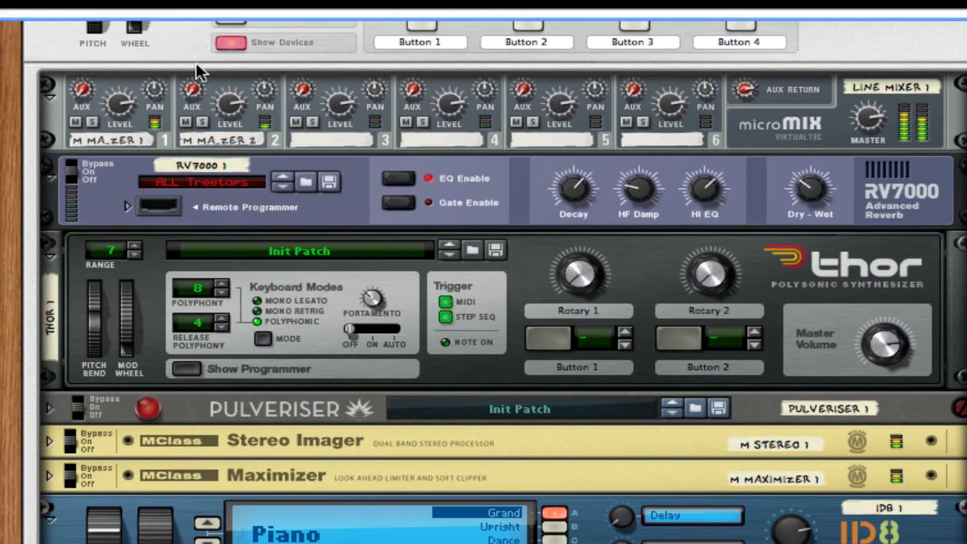
# - Solo channels 1 and 2 in turn, raising their reverb sends to 53 and 64
pyautogui.click(98, 120)
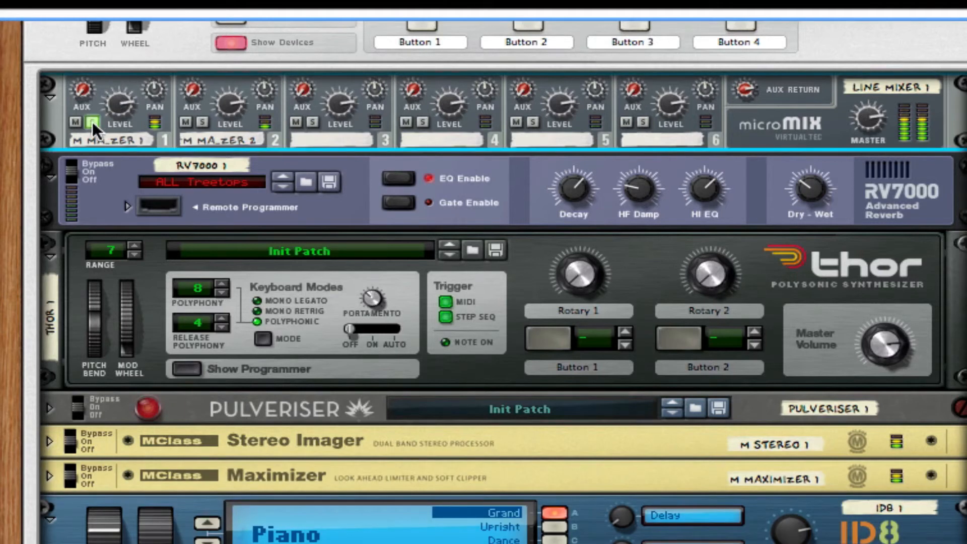
pyautogui.click(93, 122)
pyautogui.moveTo(82, 82); pyautogui.dragTo(102, 15)
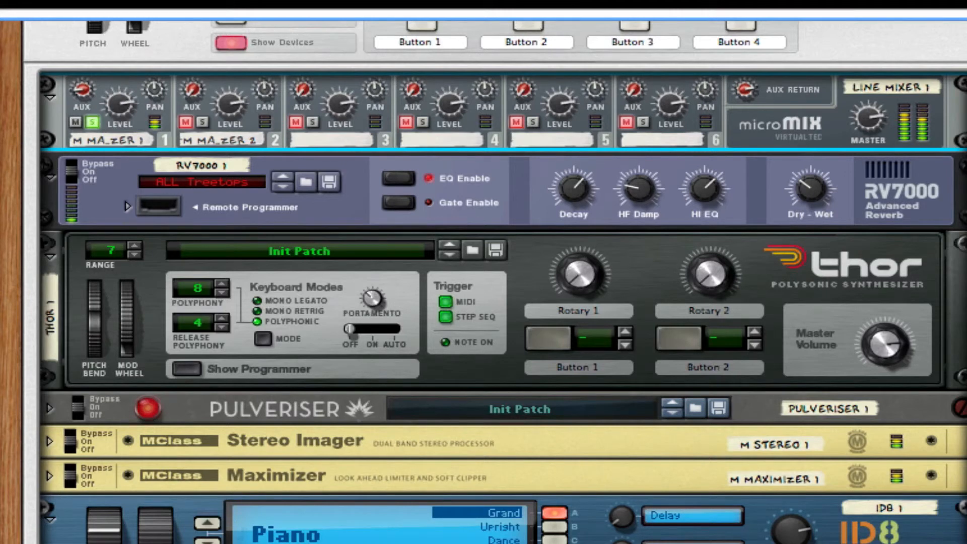
pyautogui.moveTo(86, 56); pyautogui.dragTo(95, 29)
pyautogui.click(201, 120)
pyautogui.click(94, 123)
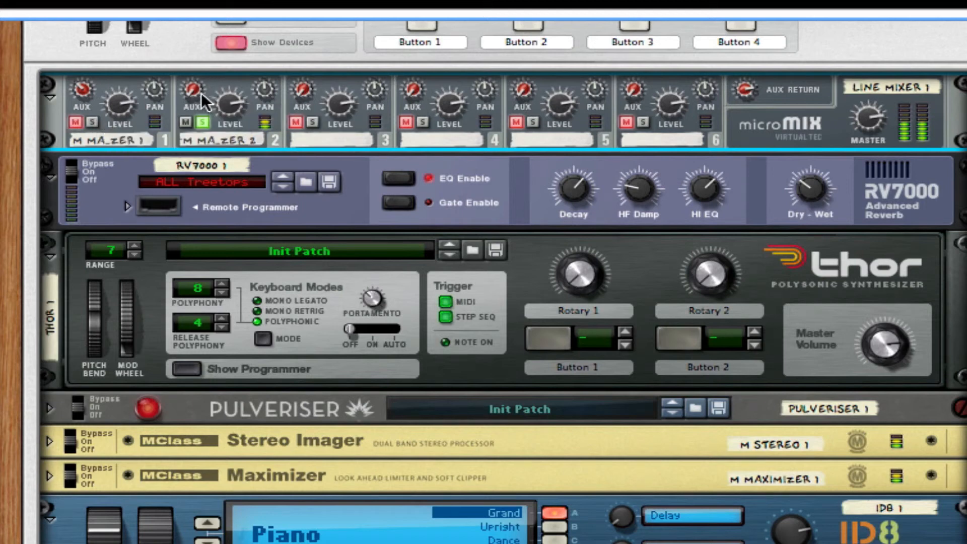
pyautogui.moveTo(200, 91); pyautogui.dragTo(225, 0)
pyautogui.moveTo(190, 92); pyautogui.dragTo(238, 65)
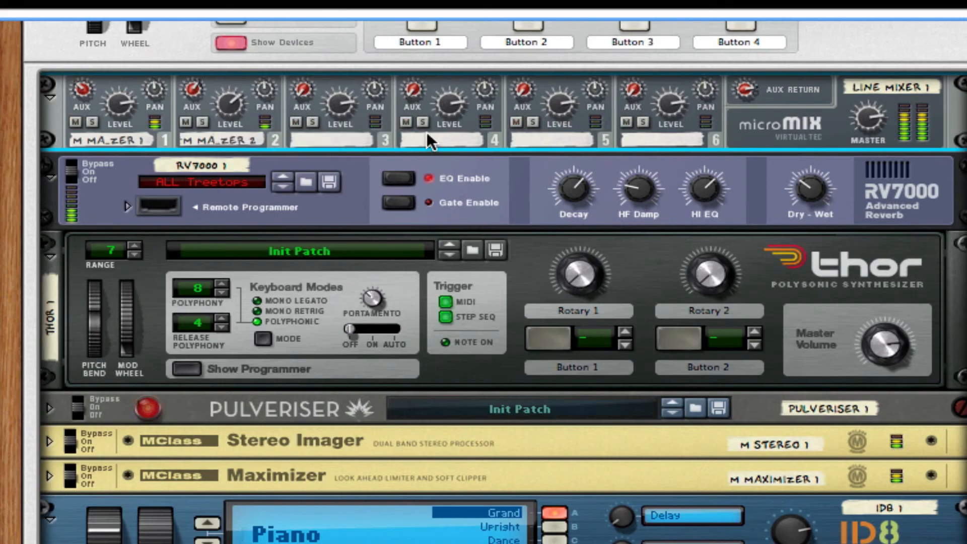
# - Stop playback
pyautogui.scroll(10, 445, 205)
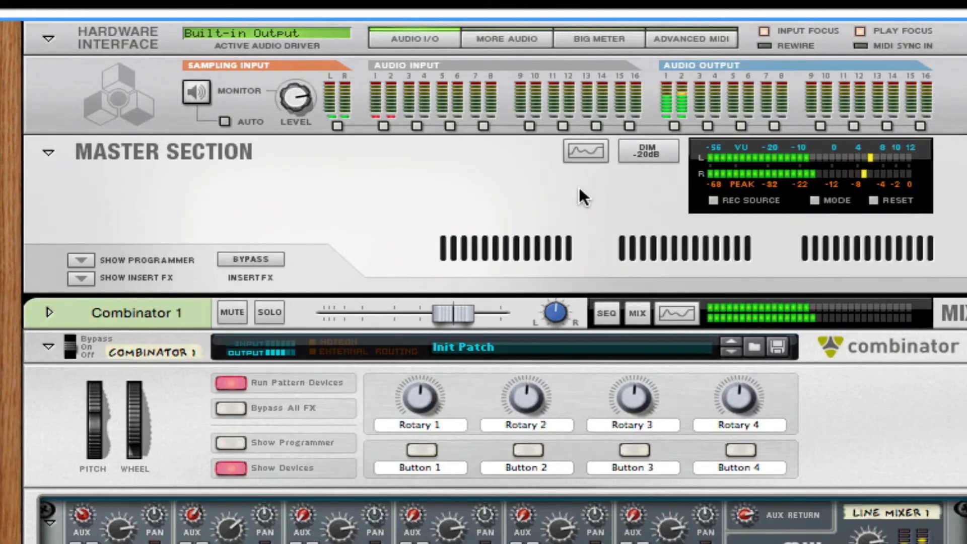
pyautogui.press('space')
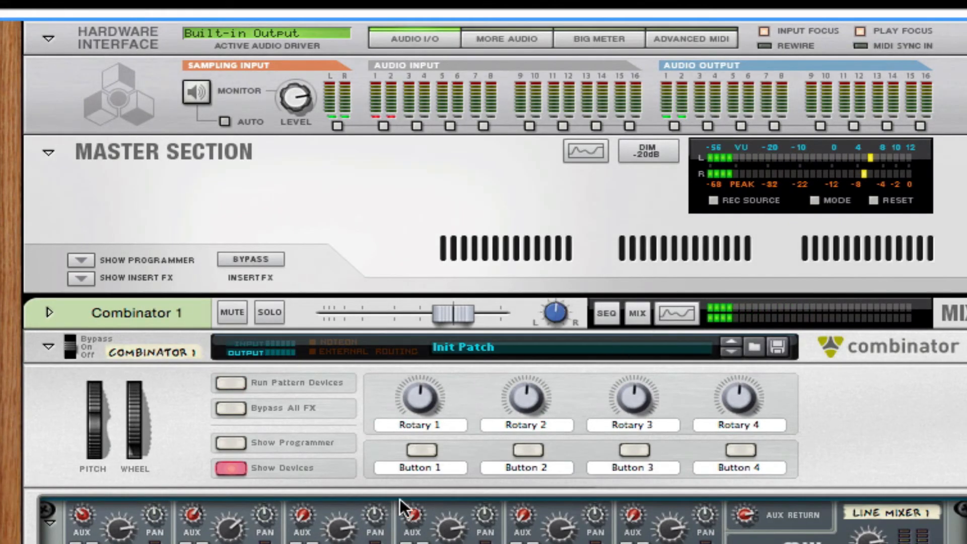
pyautogui.scroll(-3, 400, 498)
pyautogui.scroll(-1, 484, 282)
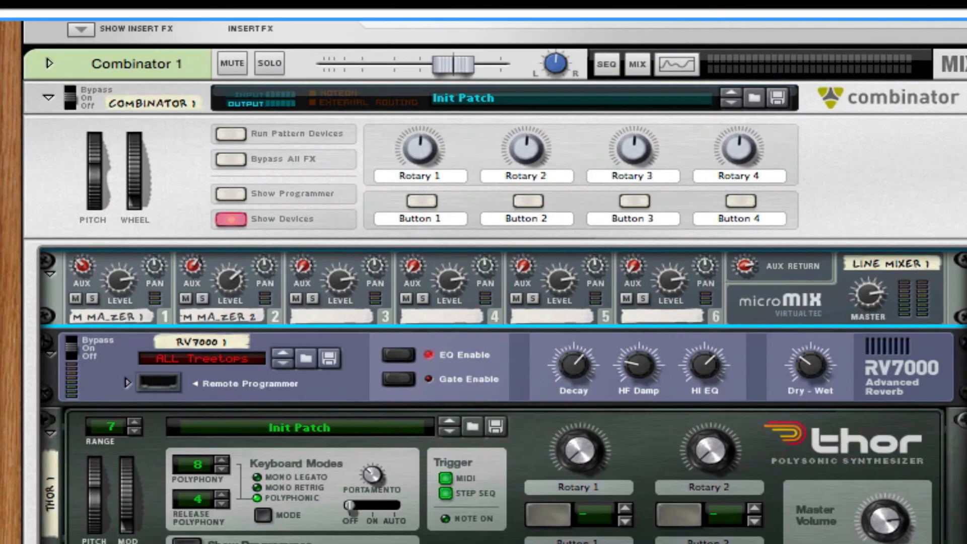
pyautogui.scroll(-2, 484, 282)
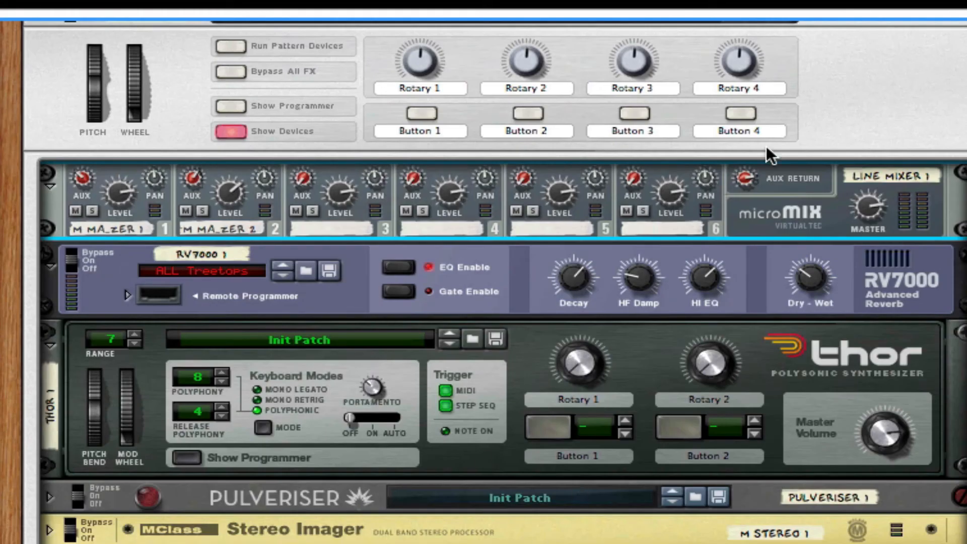
pyautogui.scroll(5, 563, 319)
pyautogui.scroll(3, 554, 319)
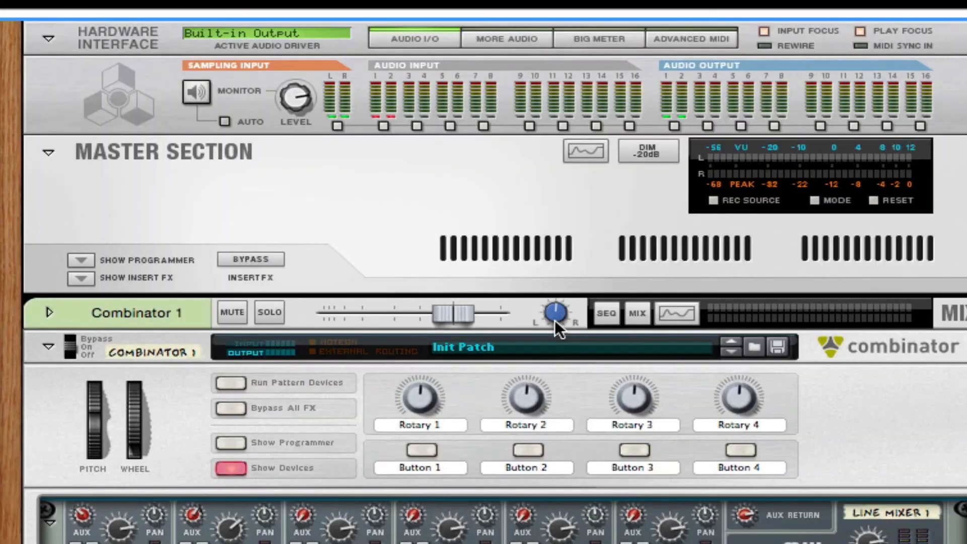